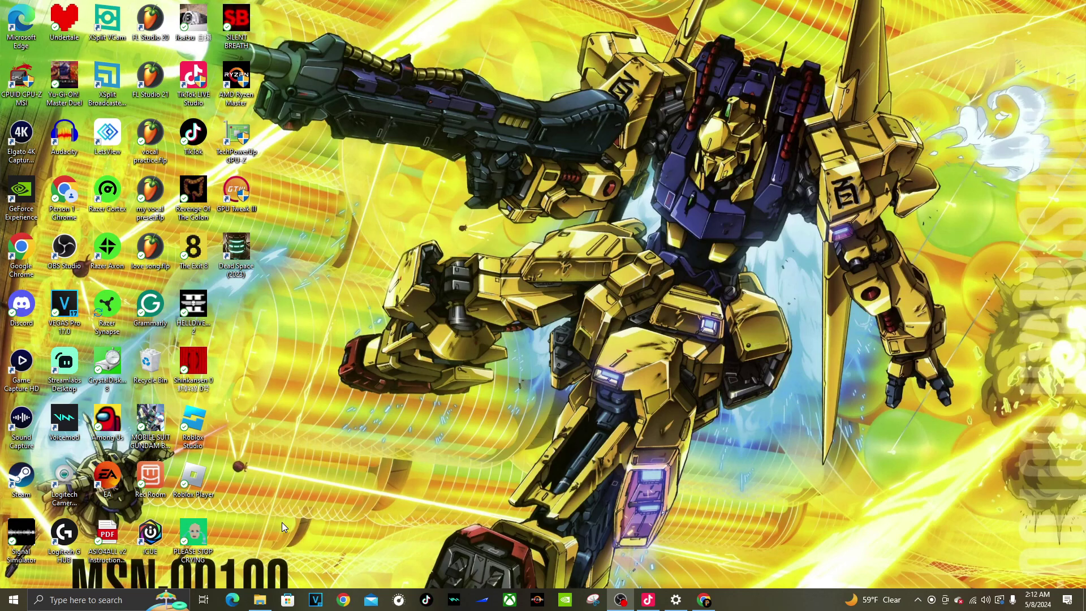
- Bring OBS up maximized, review the audio monitoring settings in Advanced Audio Properties, and minimize OBS
{"action": "key", "text": "super"}
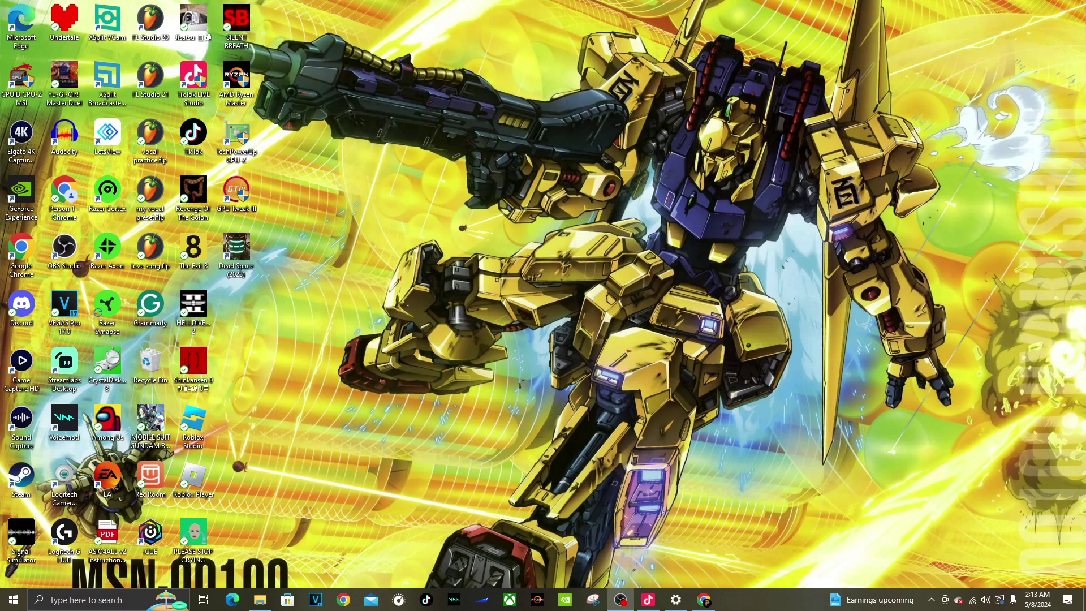
{"action": "left_click_drag", "start_coordinate": [0, 116], "coordinate": [777, 115]}
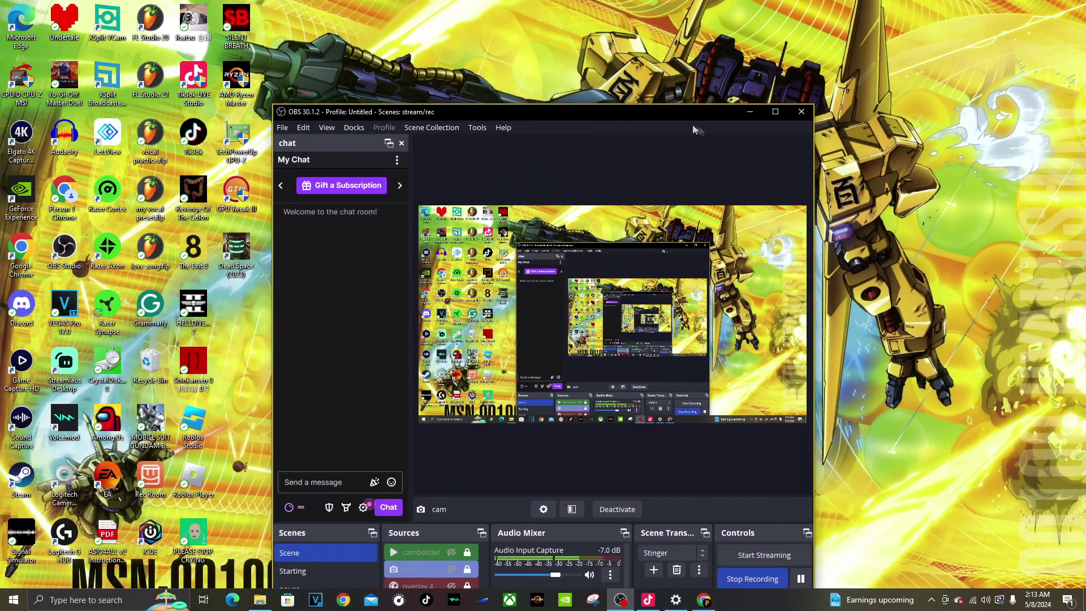
{"action": "left_click", "coordinate": [776, 112]}
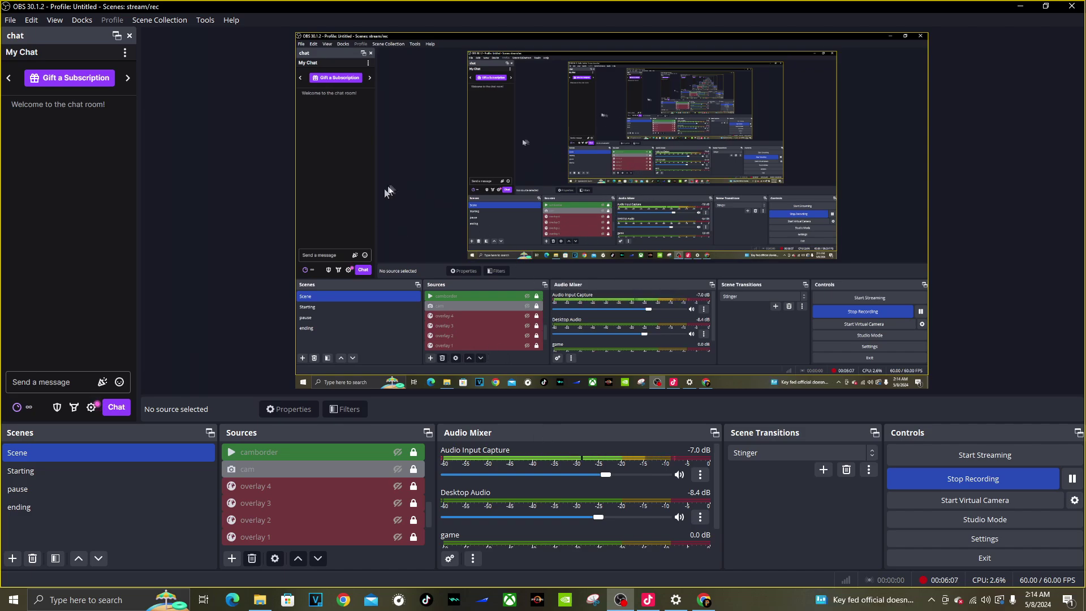
{"action": "left_click", "coordinate": [449, 561]}
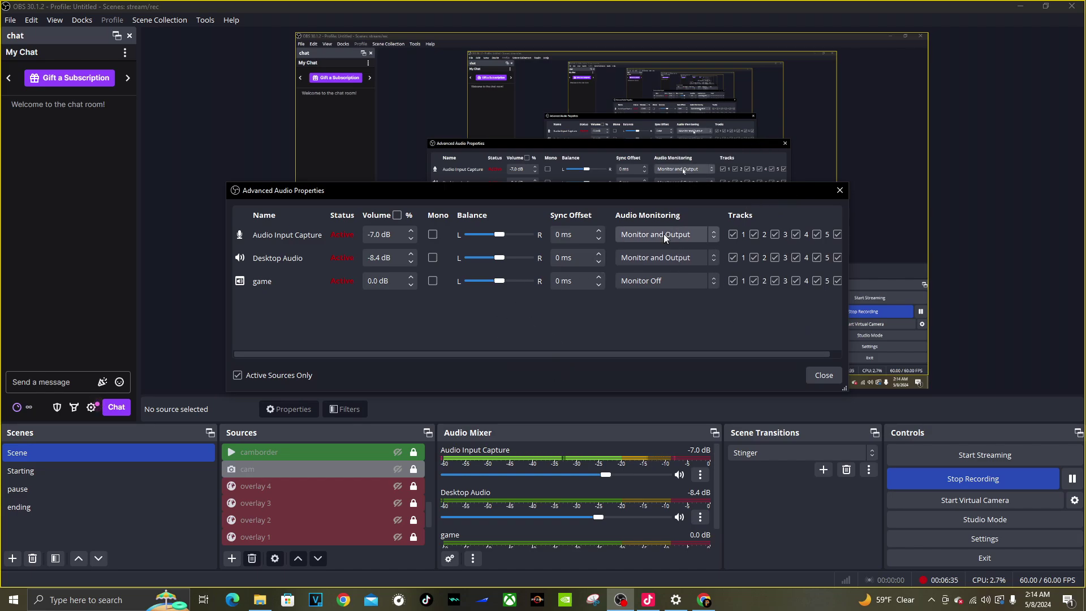
{"action": "left_click", "coordinate": [839, 190]}
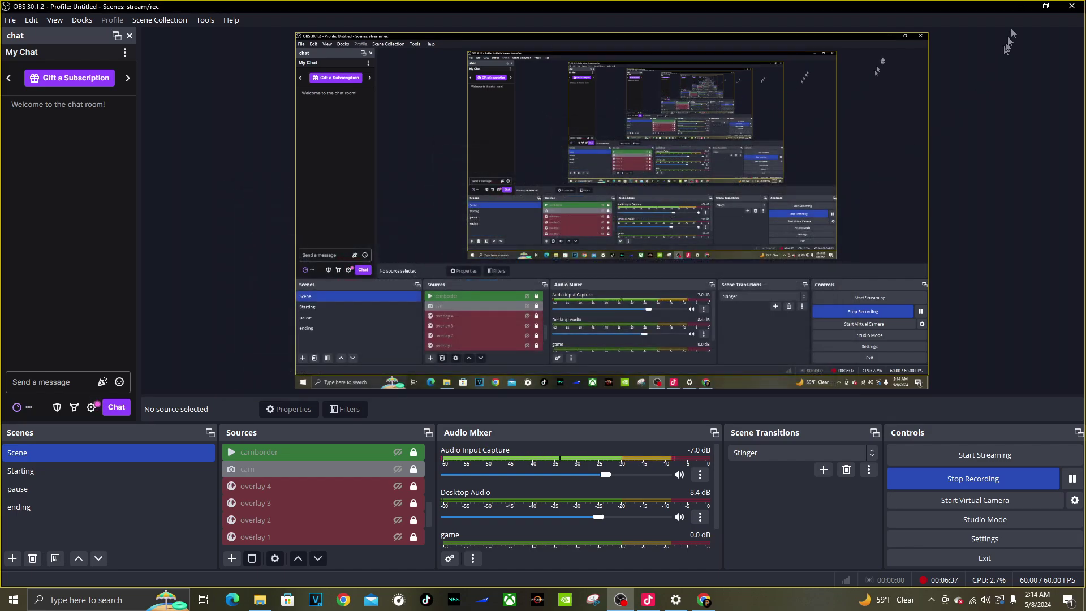
{"action": "left_click", "coordinate": [1020, 6]}
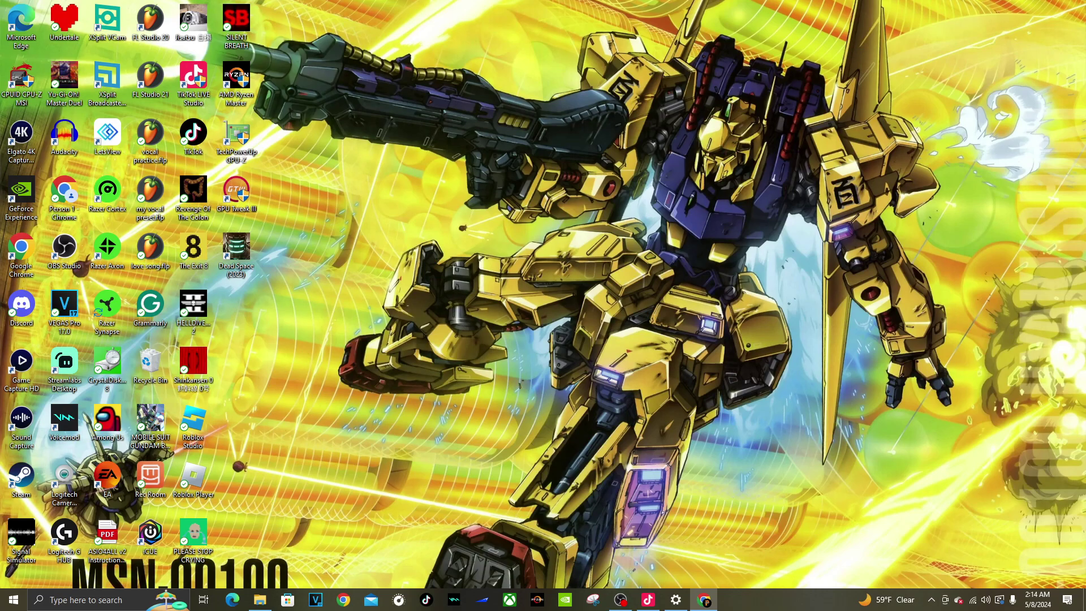
- Switch to Windows Settings, go back to the Sound page, and open App volume and device preferences
{"action": "left_click", "coordinate": [675, 600]}
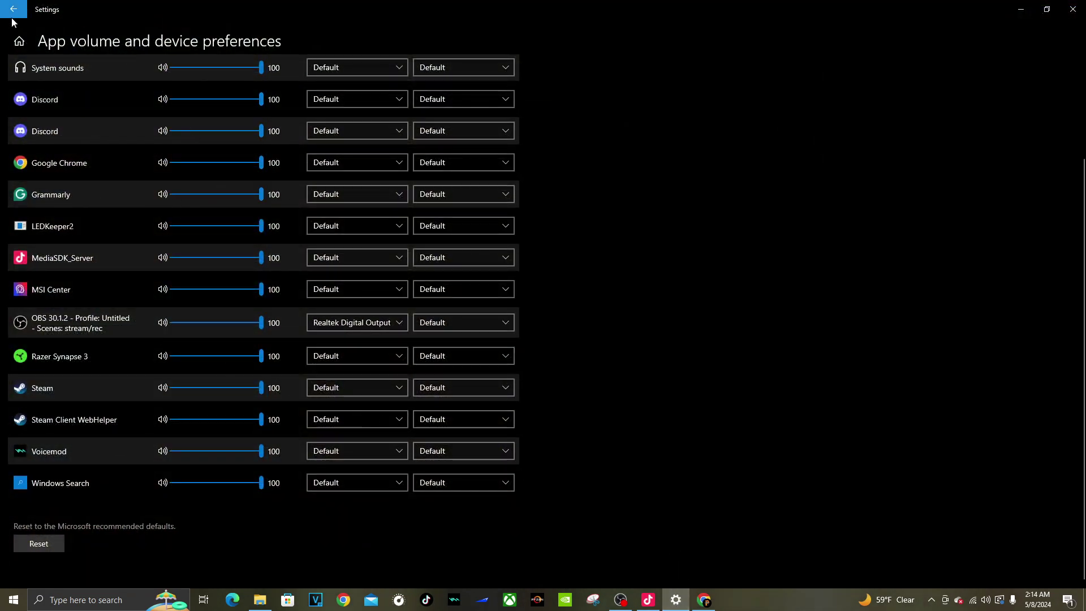
{"action": "left_click", "coordinate": [13, 10]}
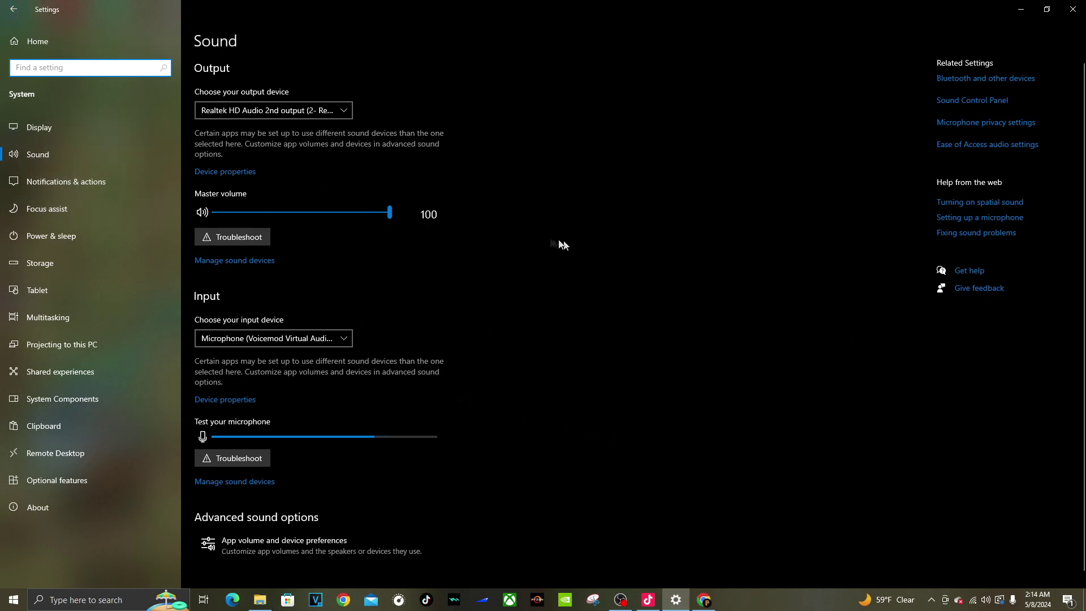
{"action": "scroll", "coordinate": [568, 245], "scroll_direction": "down", "scroll_amount": 1}
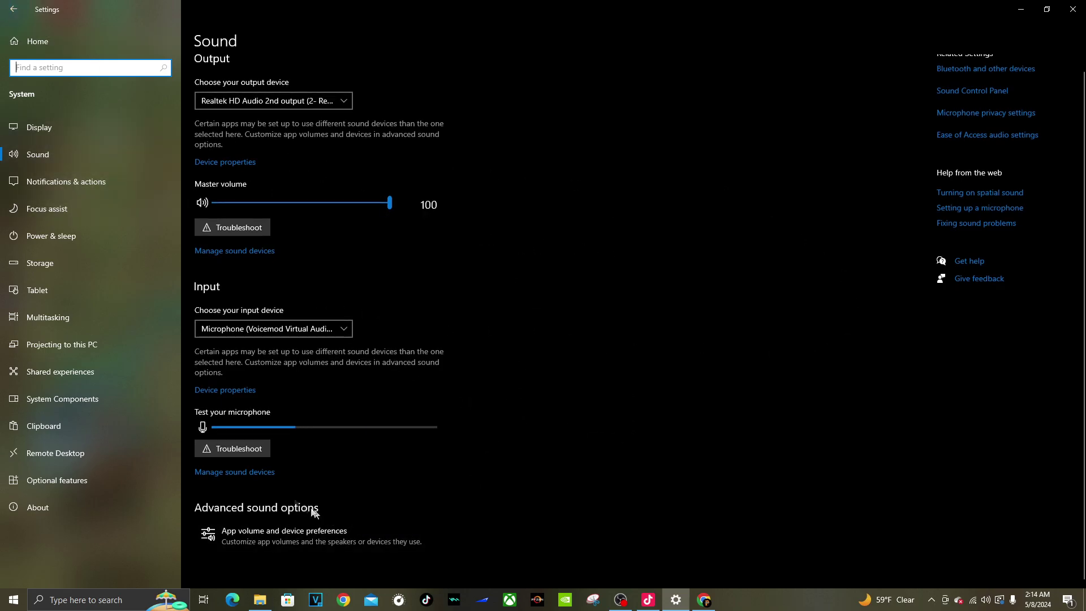
{"action": "left_click", "coordinate": [339, 548]}
{"action": "scroll", "coordinate": [641, 259], "scroll_direction": "down", "scroll_amount": 2}
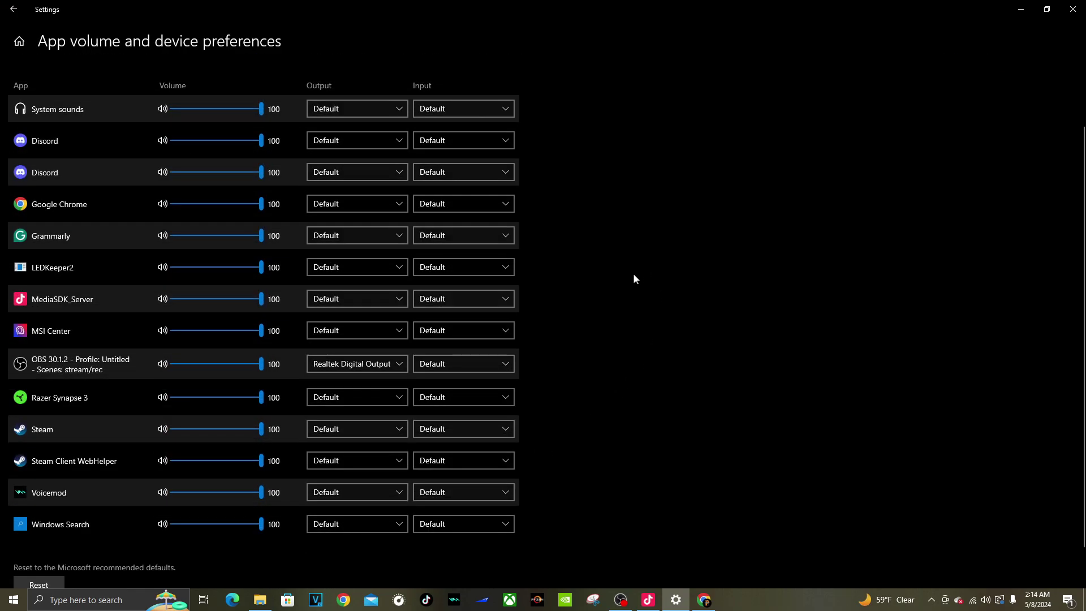
- Set the OBS output device to Realtek Digital Output (2- Realtek(R) Audio) and minimize Settings
{"action": "scroll", "coordinate": [632, 277], "scroll_direction": "down", "scroll_amount": 1}
{"action": "left_click", "coordinate": [365, 323]}
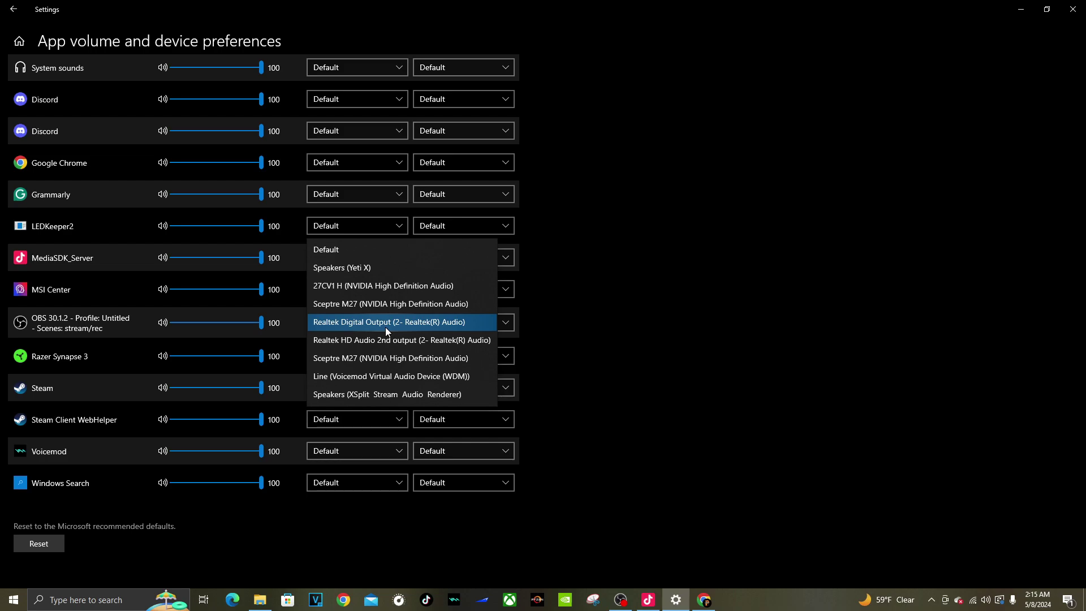
{"action": "left_click", "coordinate": [387, 324]}
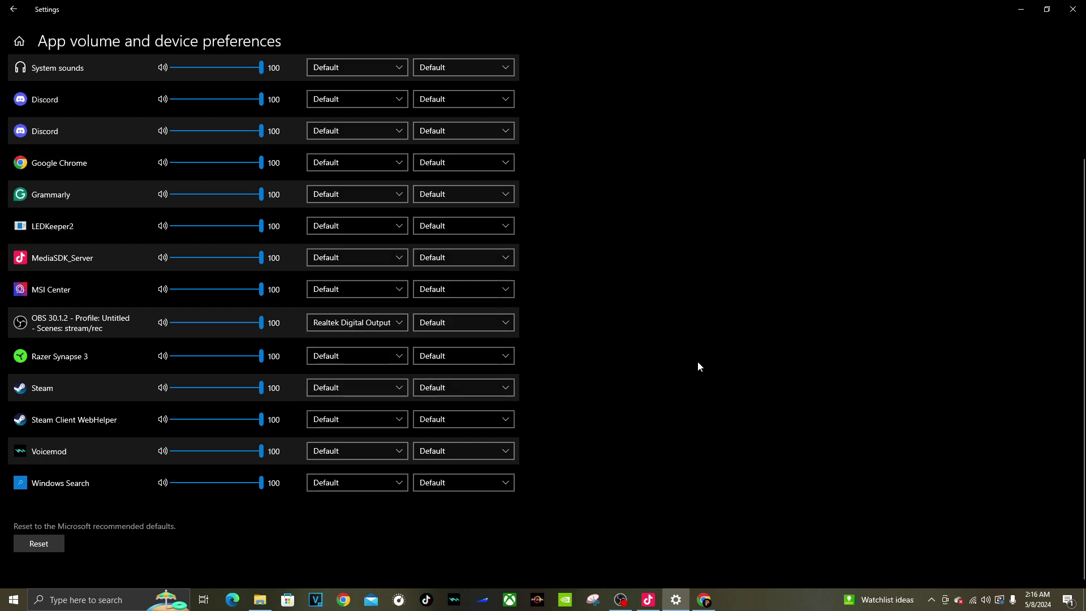
{"action": "left_click", "coordinate": [374, 324]}
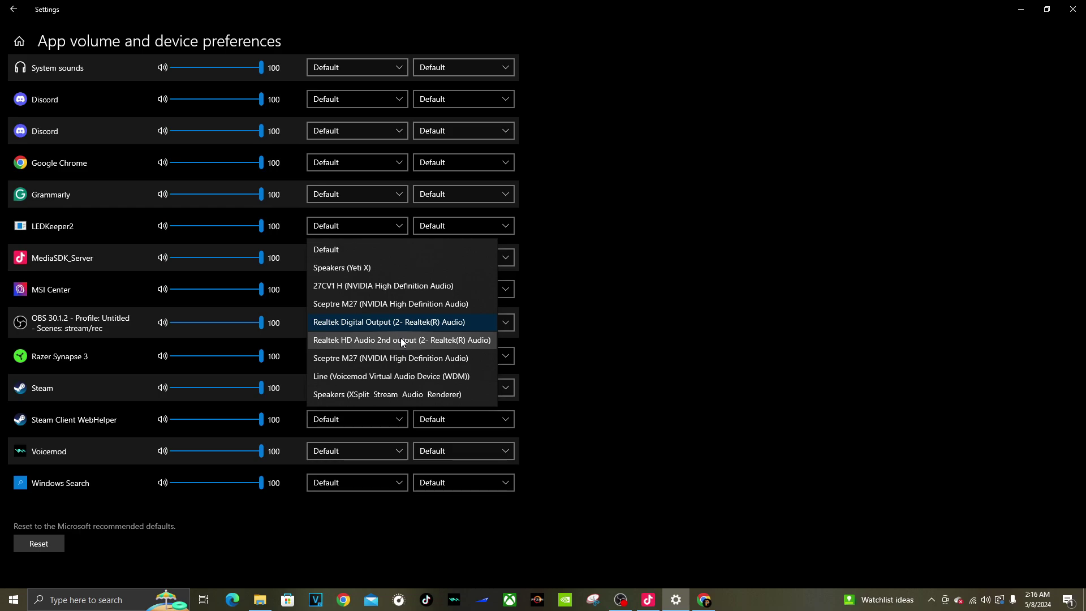
{"action": "left_click", "coordinate": [731, 555]}
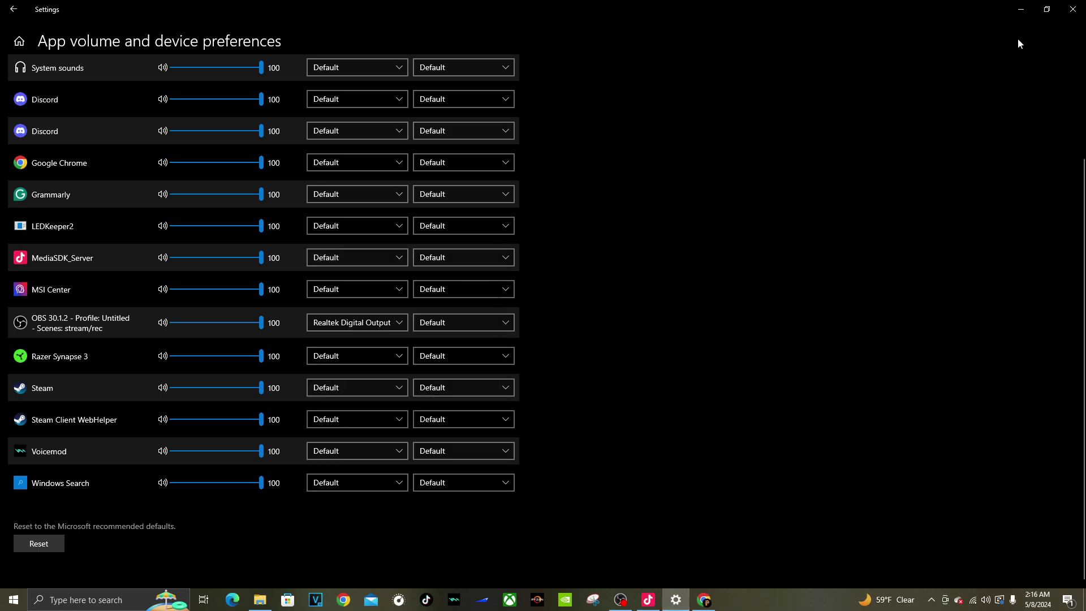
{"action": "left_click", "coordinate": [1016, 14]}
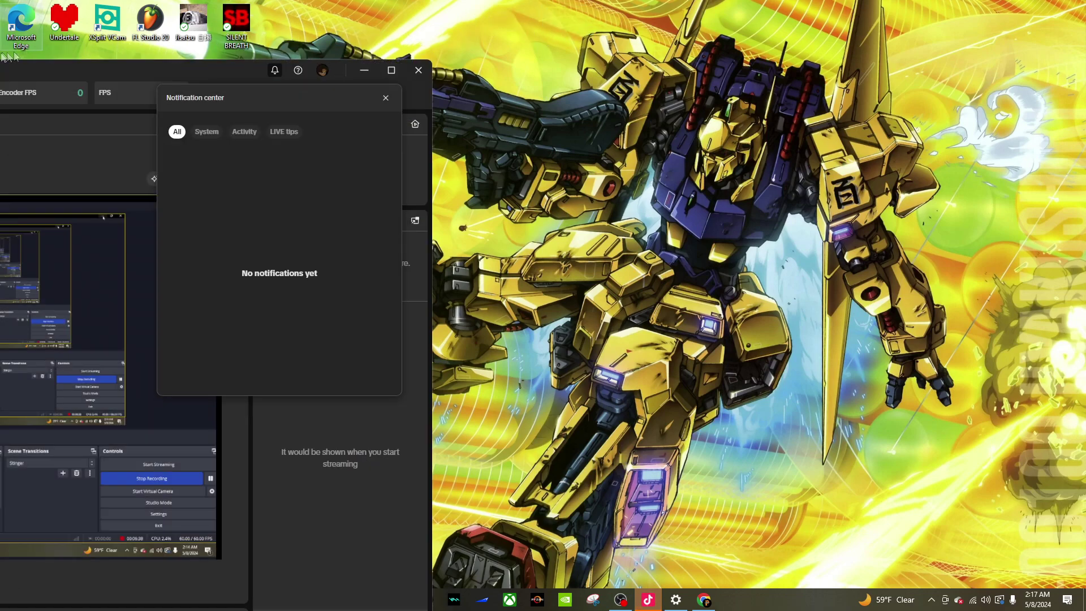
- Bring TikTok LIVE Studio up maximized and open its audio mixer to show the microphones and speaker devices
{"action": "double_click", "coordinate": [48, 73]}
{"action": "left_click", "coordinate": [956, 45]}
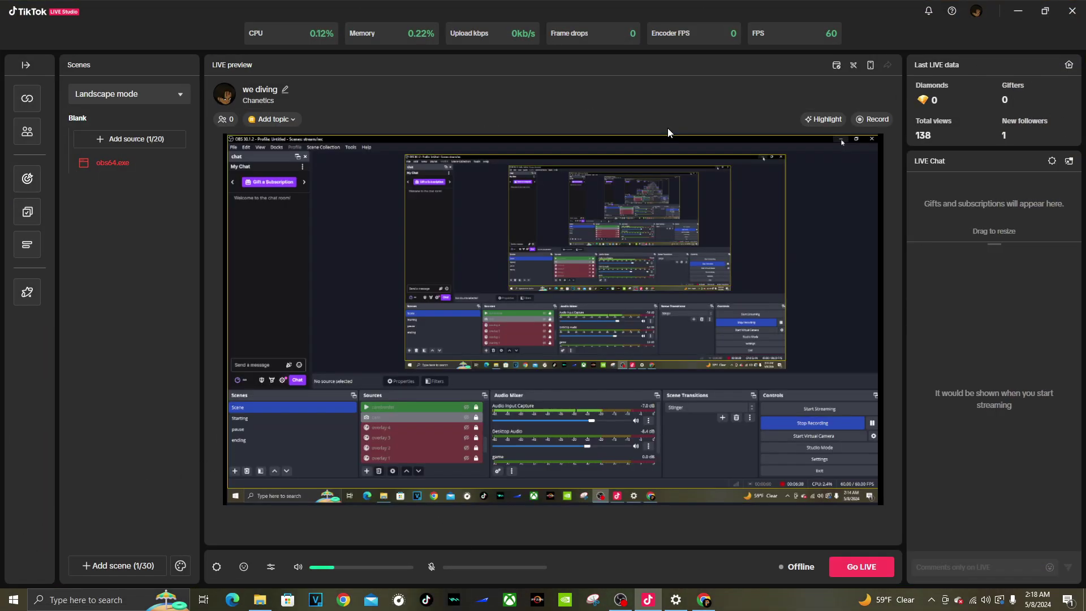
{"action": "left_click", "coordinate": [268, 569]}
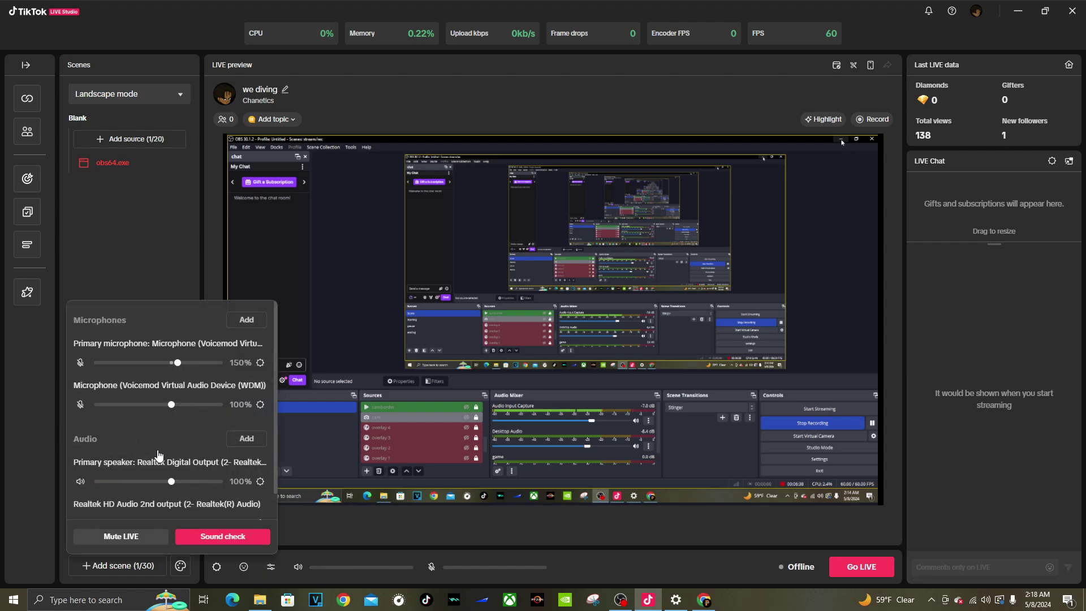
{"action": "scroll", "coordinate": [159, 456], "scroll_direction": "down", "scroll_amount": 1}
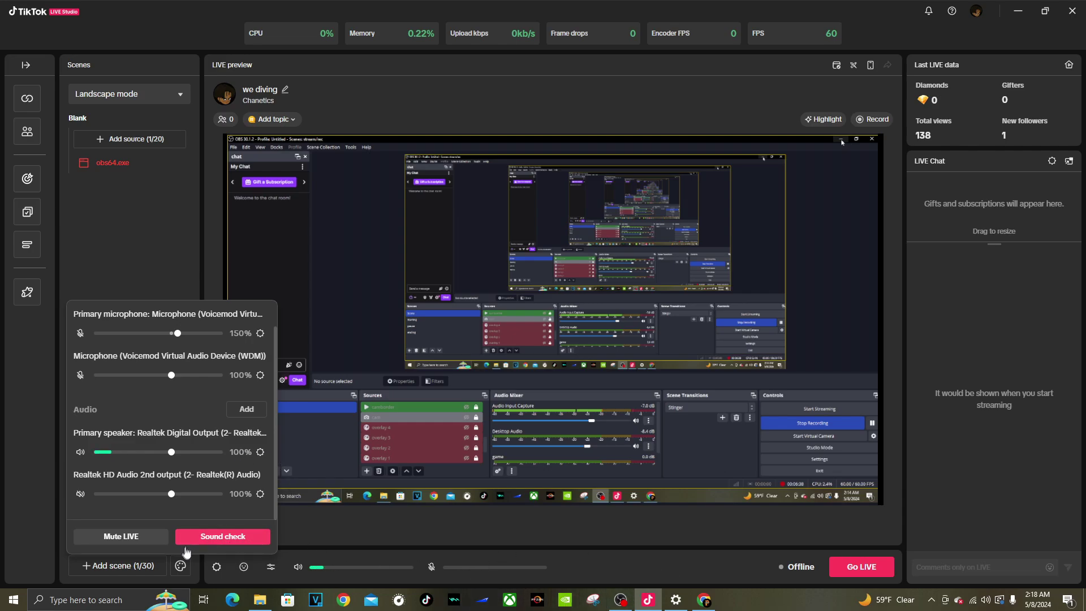
- Recheck the output device chosen for OBS in Windows Settings, and return to TikTok LIVE Studio to close the audio mixer
{"action": "left_click", "coordinate": [676, 600]}
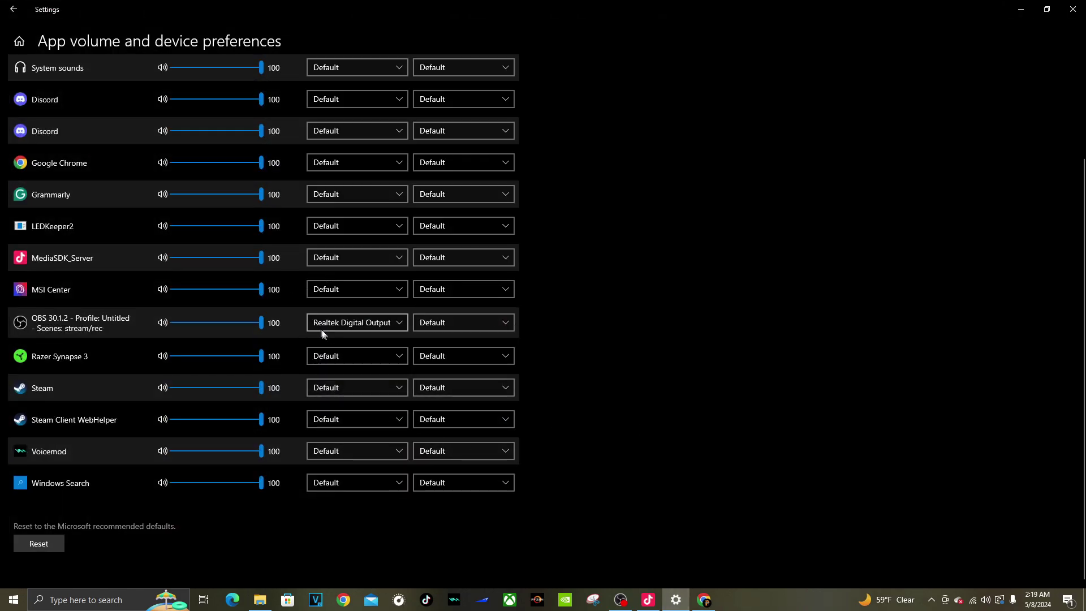
{"action": "left_click", "coordinate": [391, 327]}
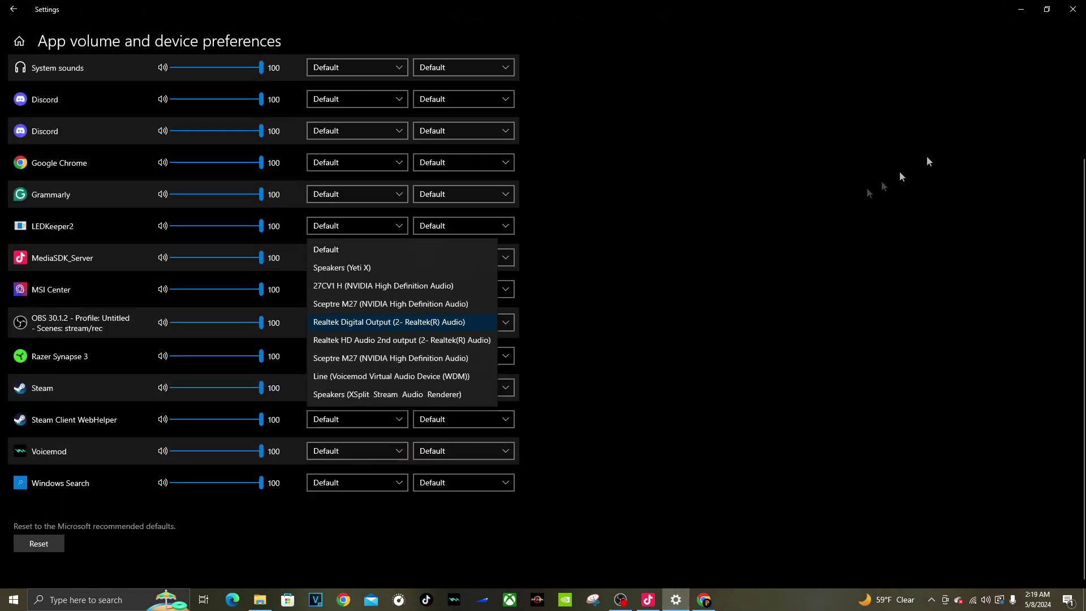
{"action": "left_click", "coordinate": [1021, 9]}
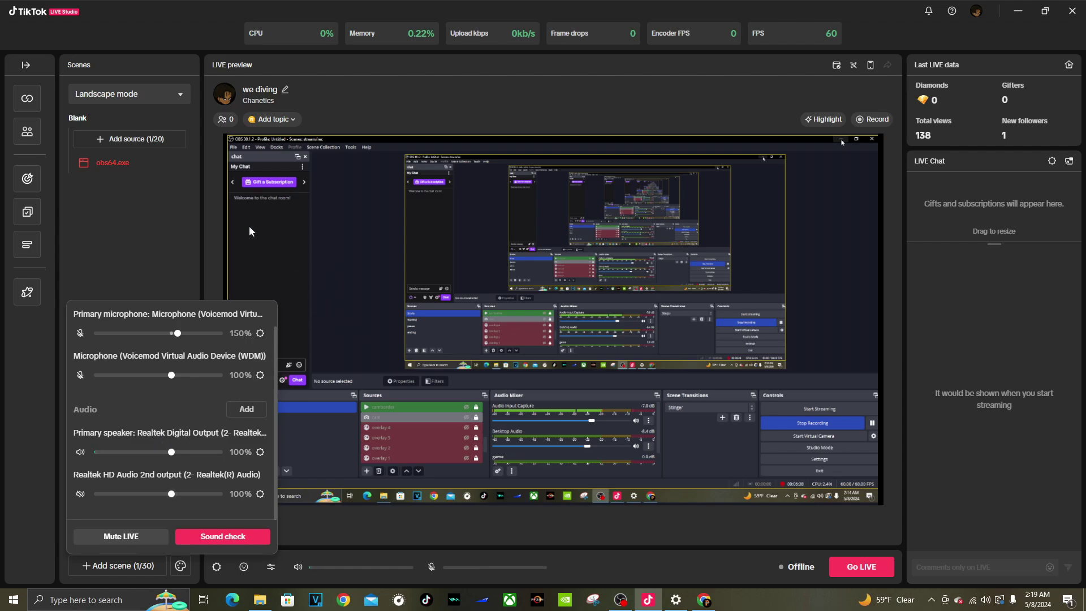
{"action": "left_click", "coordinate": [195, 224]}
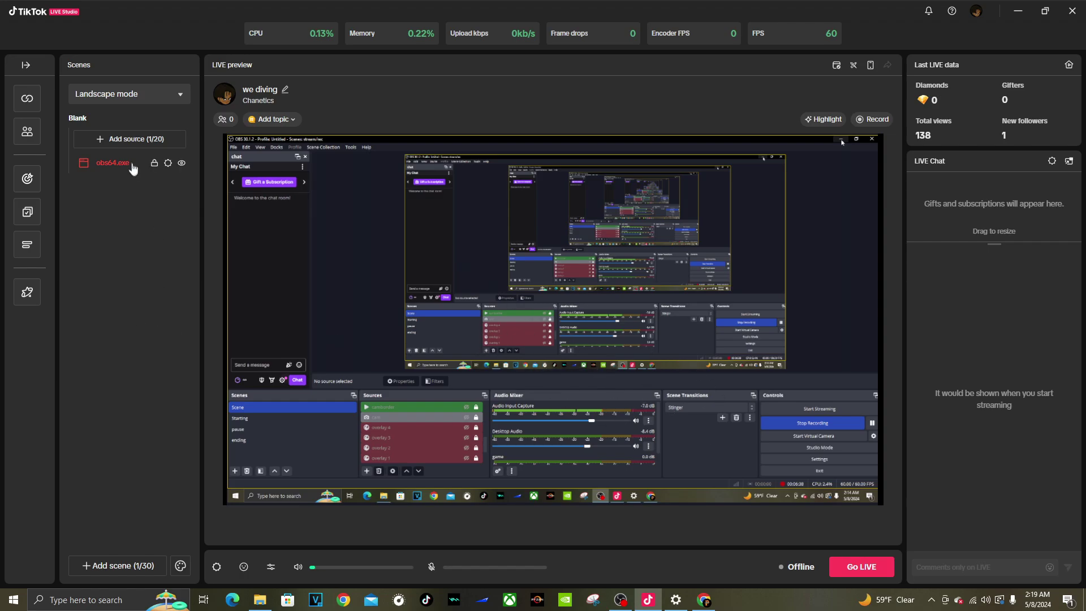
- Try to add a Window capture source, searching the list of open program windows for OBS
{"action": "left_click", "coordinate": [150, 136]}
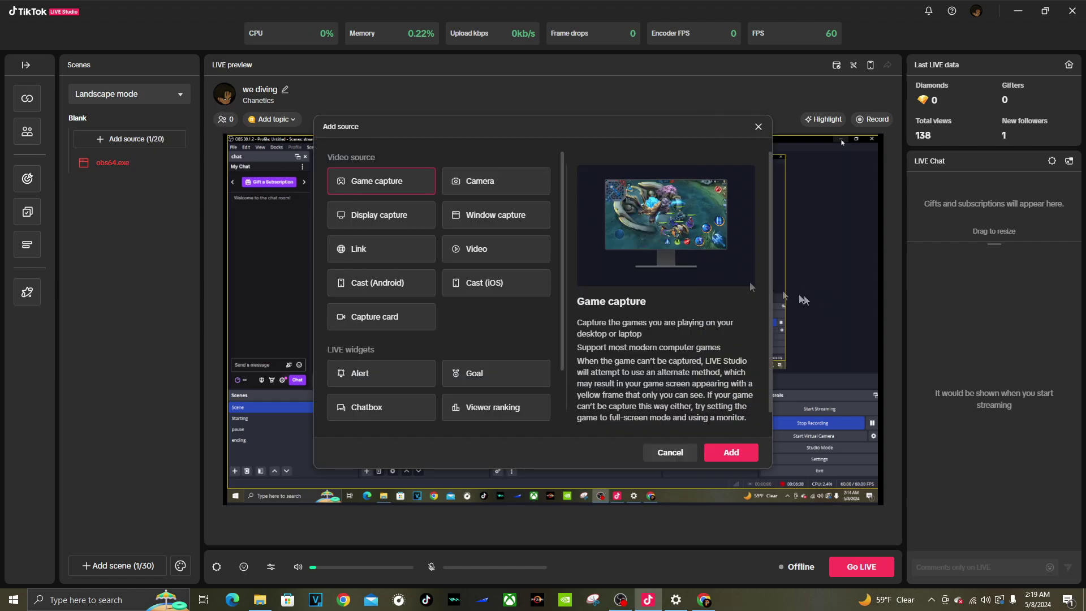
{"action": "left_click", "coordinate": [547, 217]}
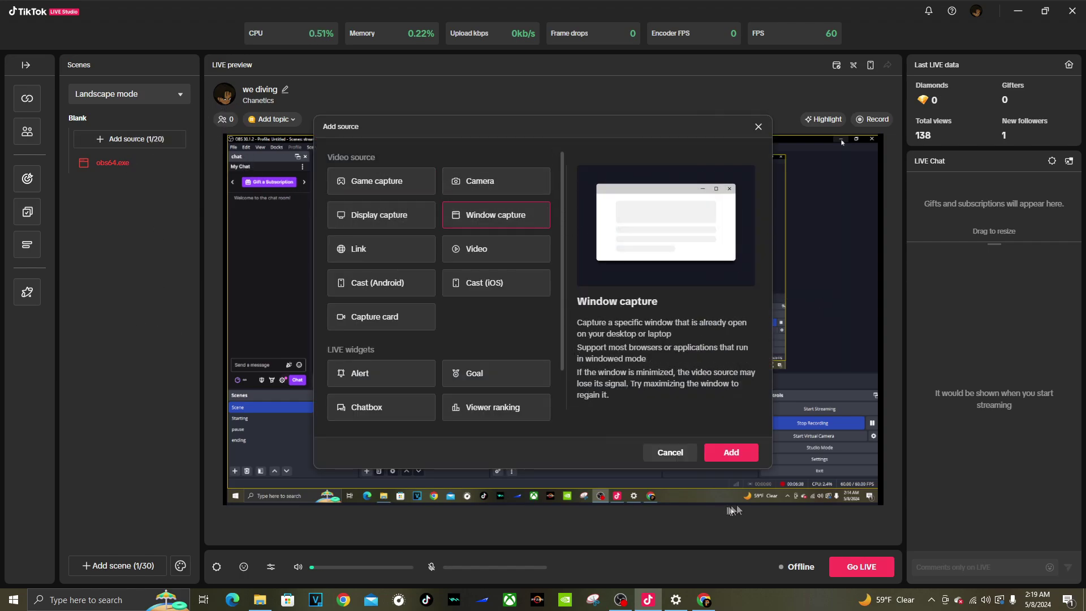
{"action": "left_click", "coordinate": [752, 452]}
{"action": "left_click", "coordinate": [509, 293]}
{"action": "scroll", "coordinate": [604, 350], "scroll_direction": "down", "scroll_amount": 2}
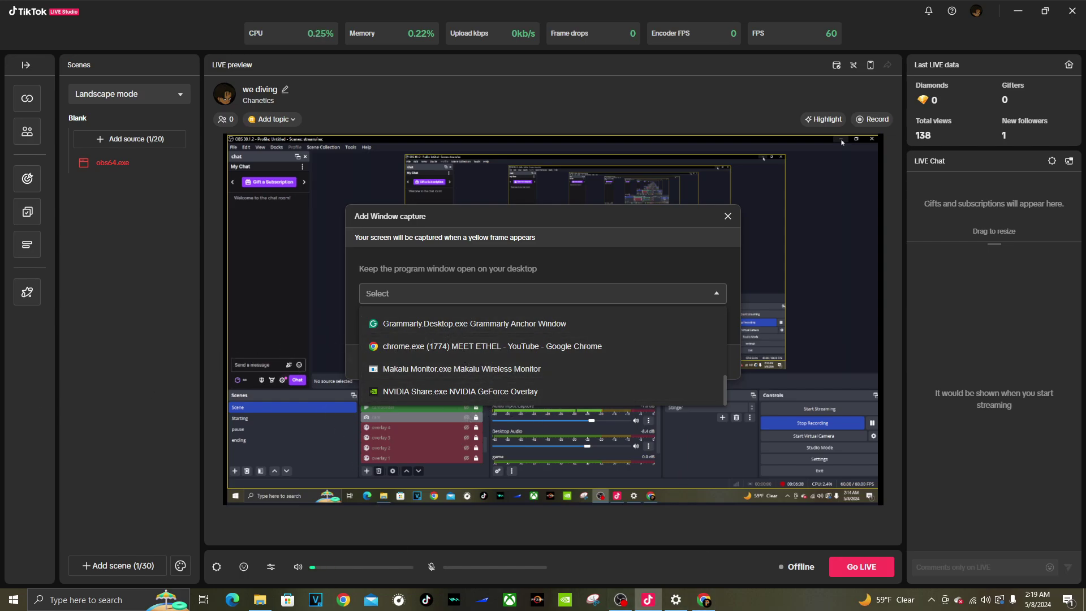
- Switch to OBS, restore its window down from full screen, and return to TikTok LIVE Studio
{"action": "key", "text": "alt+Tab"}
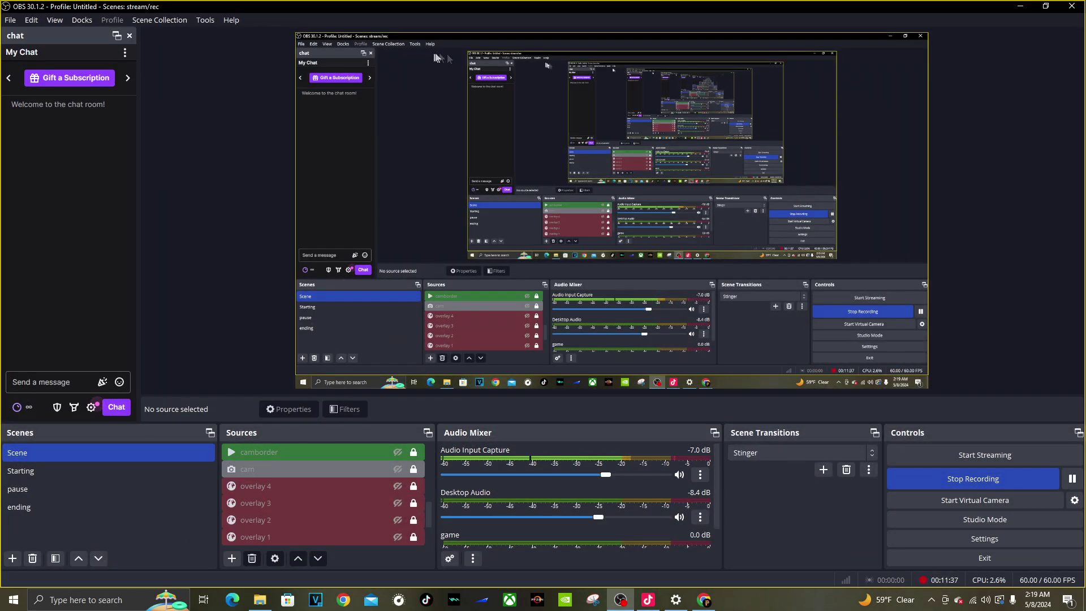
{"action": "key", "text": "alt+Tab"}
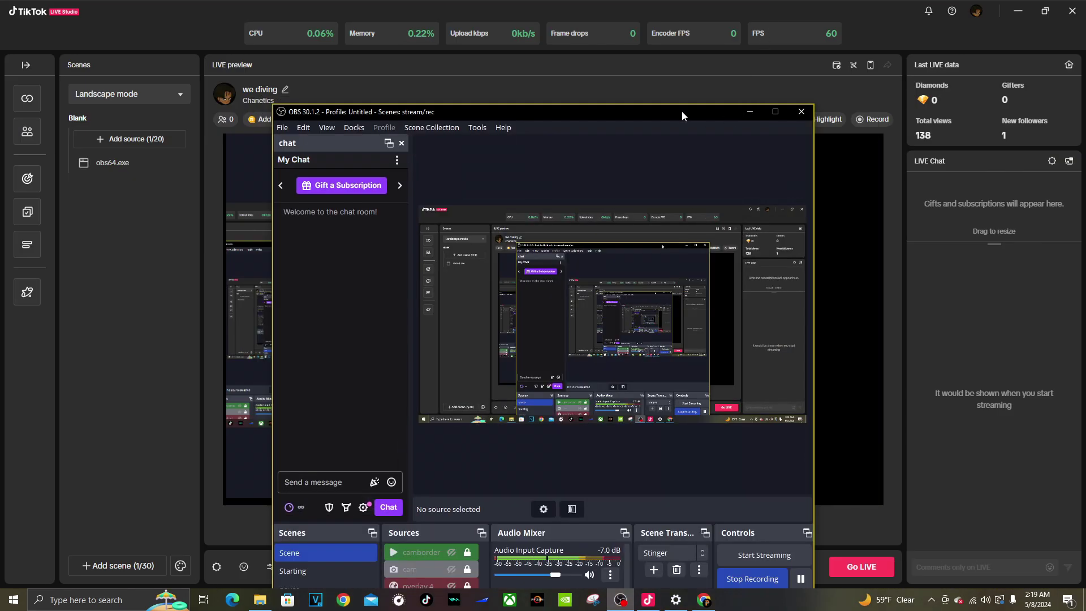
{"action": "key", "text": "alt+Tab"}
{"action": "key", "text": "alt+Tab"}
{"action": "key", "text": "alt+Tab"}
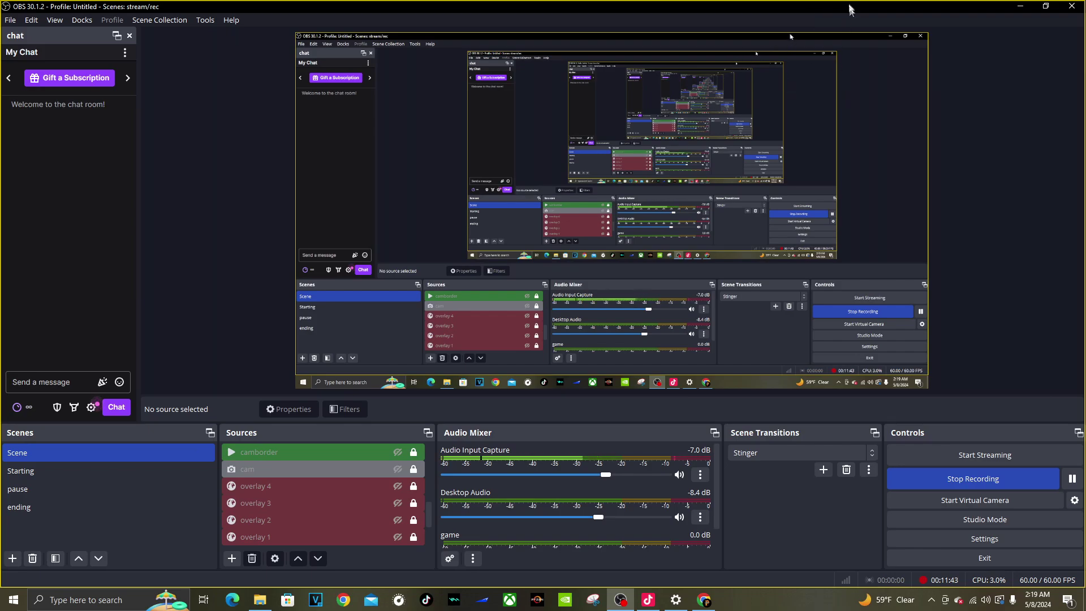
{"action": "left_click", "coordinate": [1046, 6]}
{"action": "key", "text": "alt+Tab"}
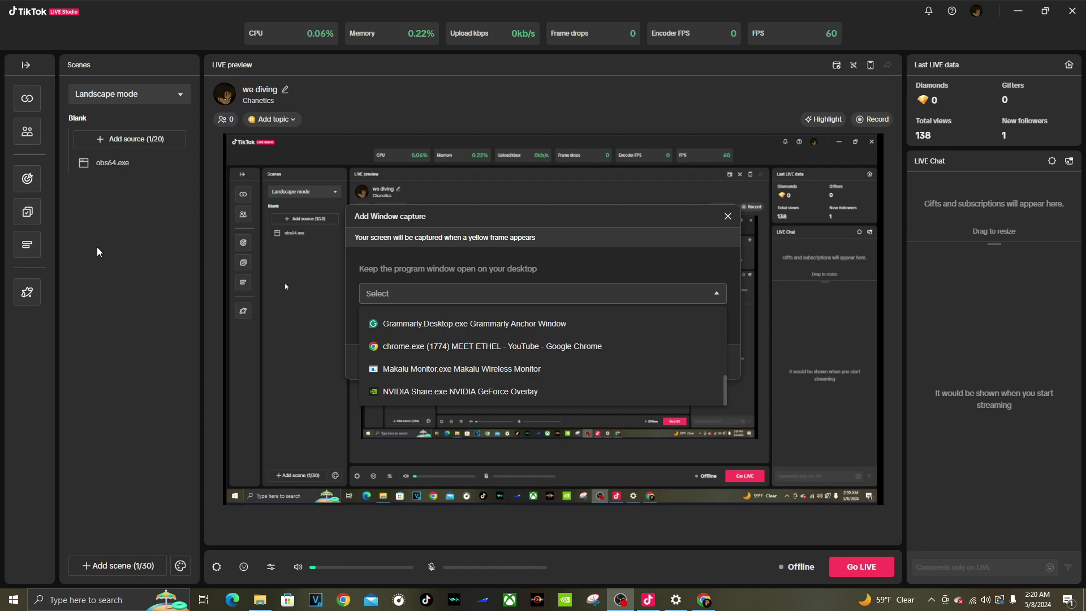
- Check the program window list for OBS again and close the Window capture dialog without adding a source
{"action": "scroll", "coordinate": [463, 333], "scroll_direction": "up", "scroll_amount": 3}
{"action": "scroll", "coordinate": [476, 374], "scroll_direction": "down", "scroll_amount": 5}
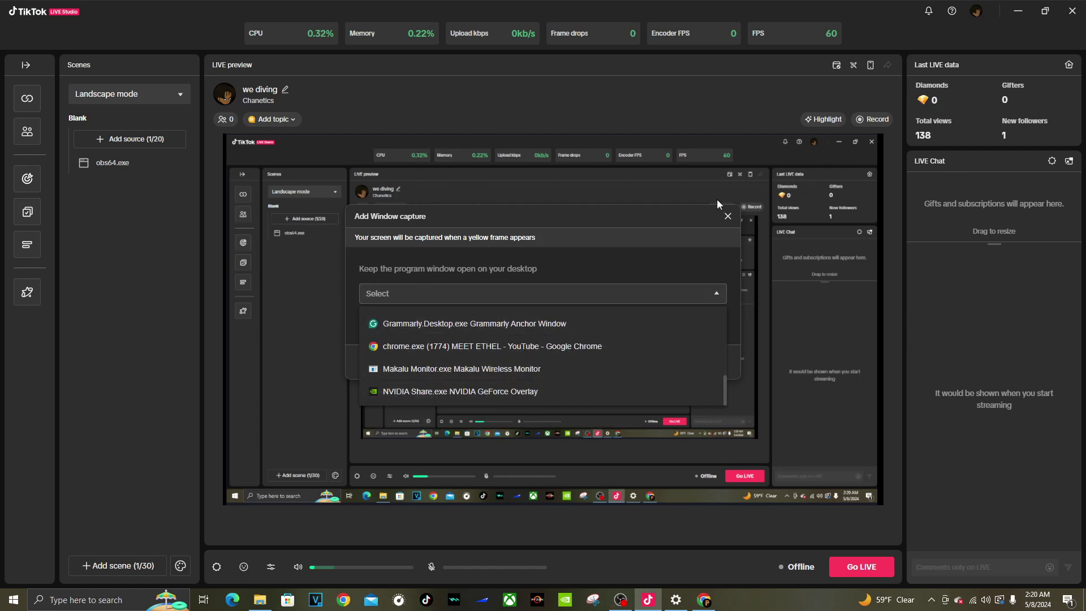
{"action": "left_click", "coordinate": [727, 212]}
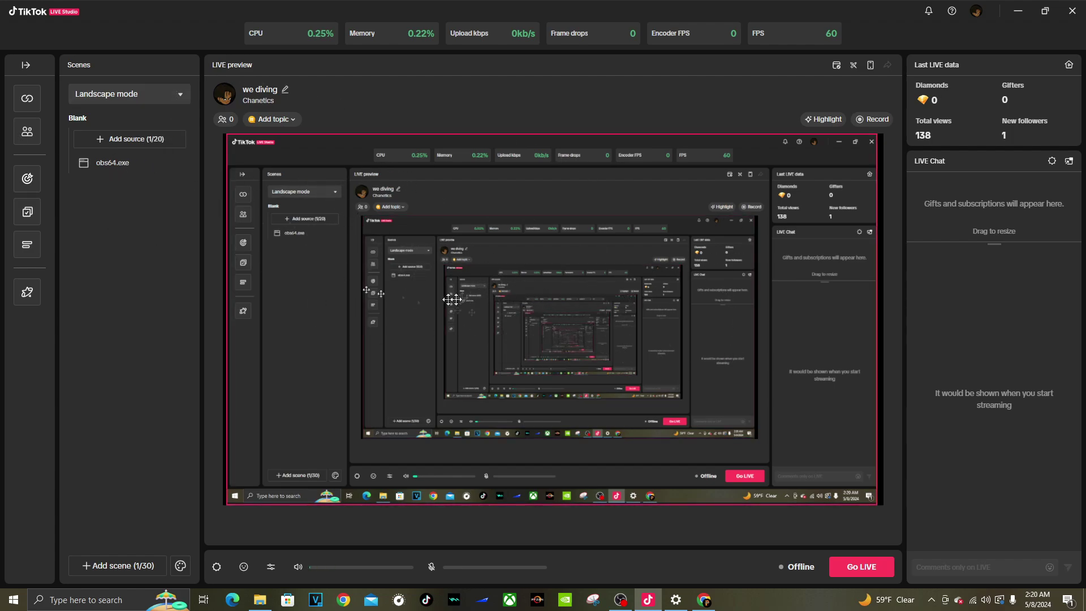
{"action": "left_click", "coordinate": [486, 215]}
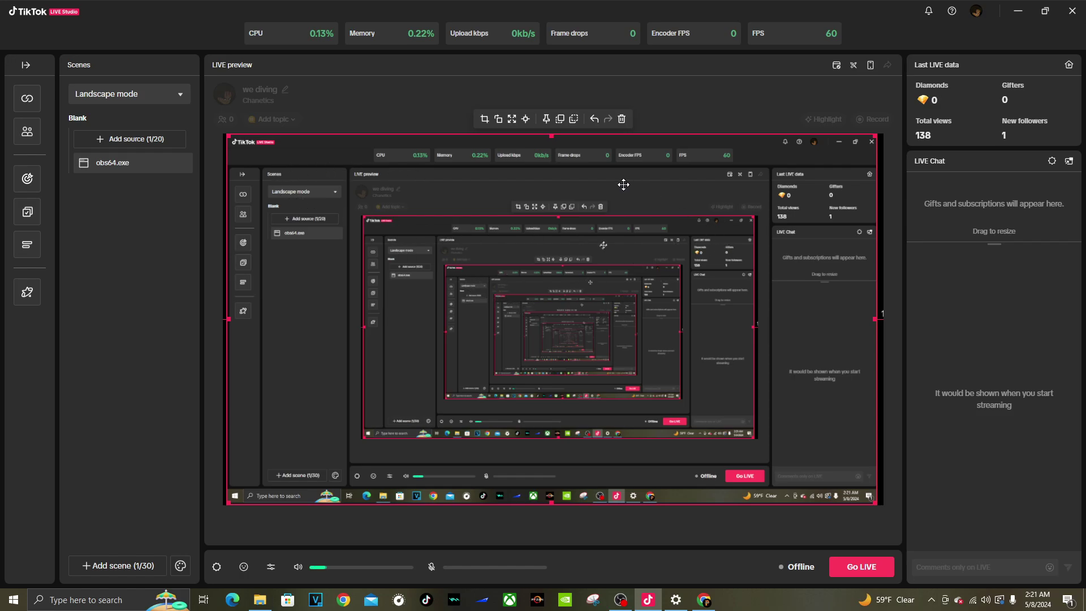
- Add a Window capture source for the chrome.exe "MEET ETHEL - YouTube" window
{"action": "left_click", "coordinate": [113, 139]}
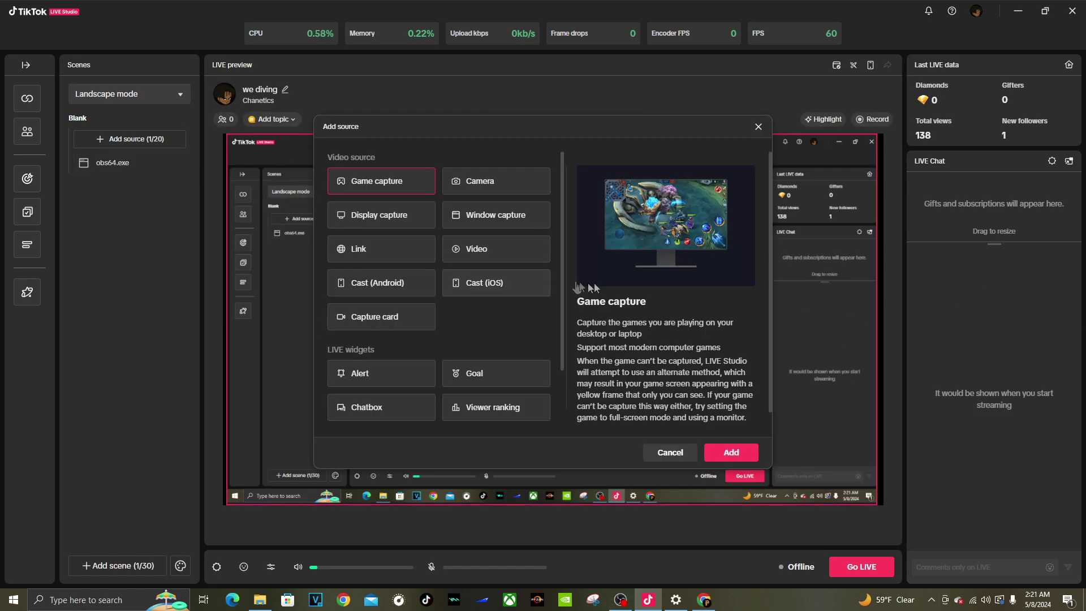
{"action": "left_click", "coordinate": [496, 220]}
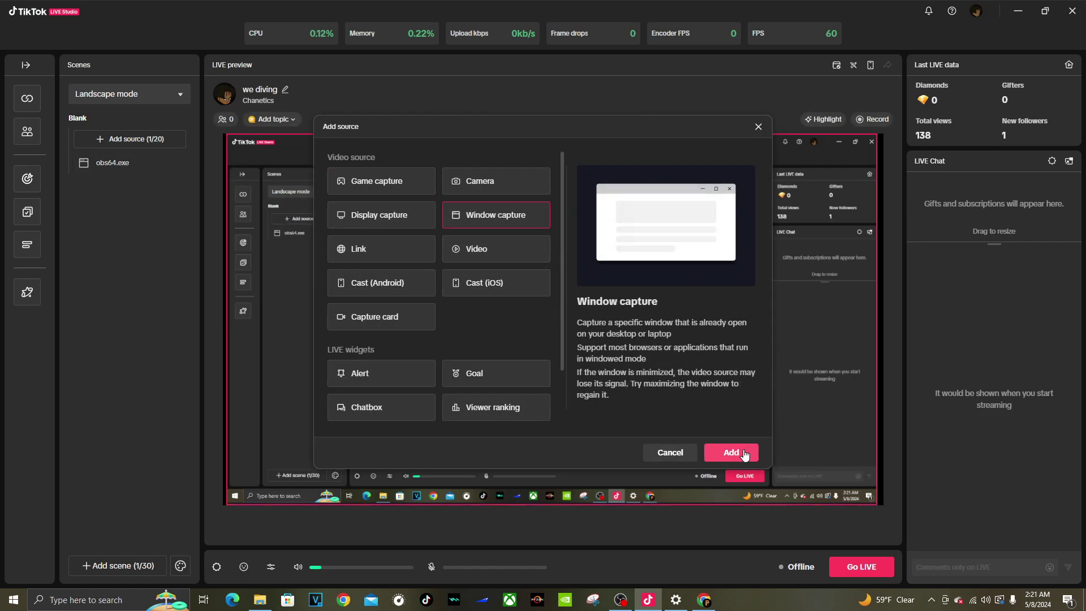
{"action": "left_click", "coordinate": [742, 452]}
{"action": "left_click", "coordinate": [441, 293]}
{"action": "scroll", "coordinate": [566, 350], "scroll_direction": "down", "scroll_amount": 5}
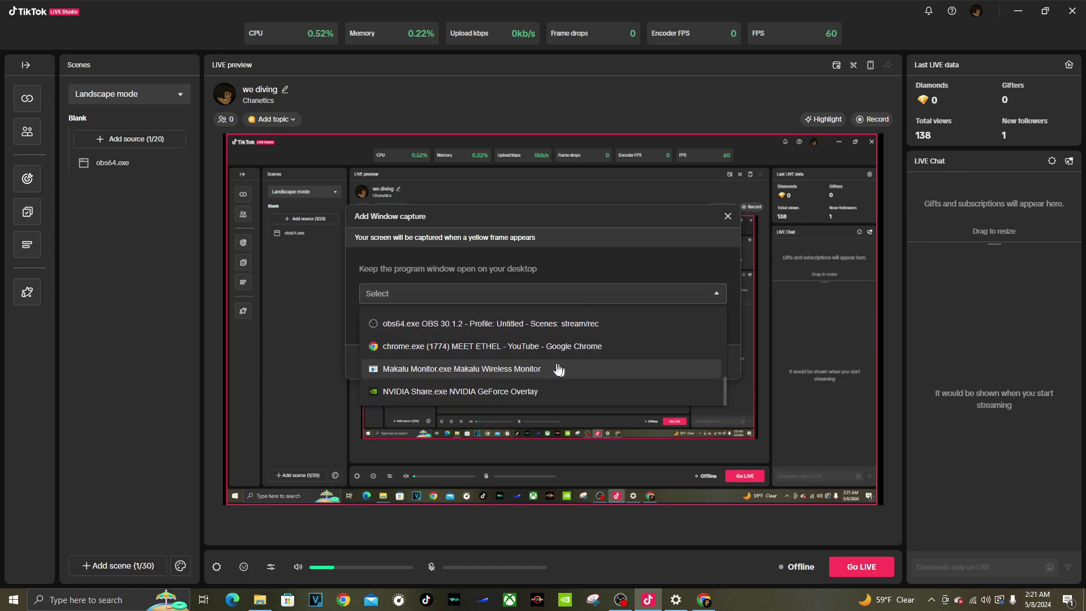
{"action": "left_click", "coordinate": [520, 352]}
{"action": "left_click", "coordinate": [714, 367]}
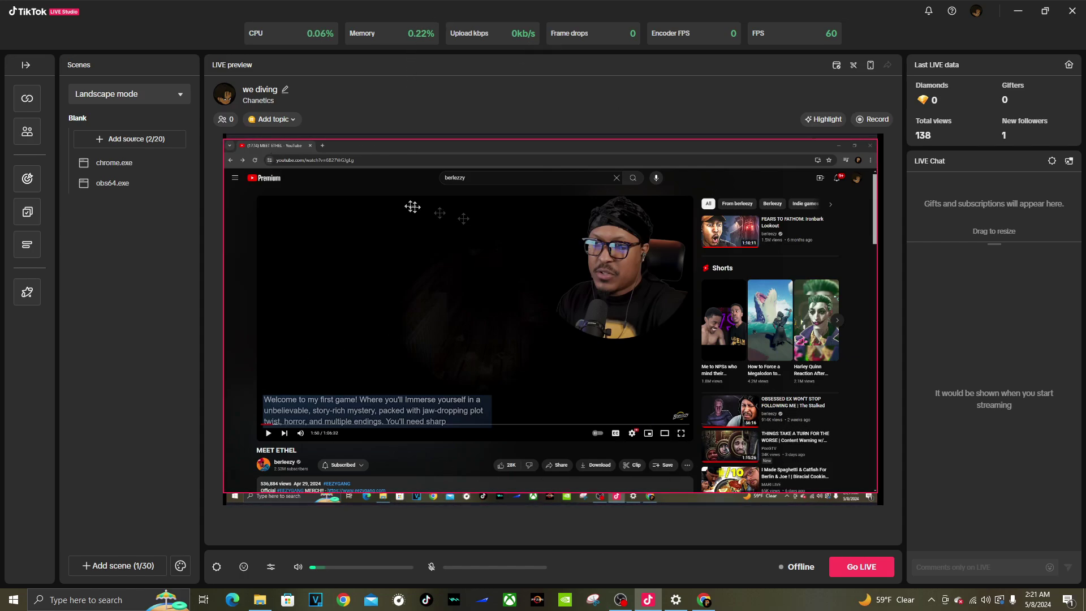
- Crop the Chrome capture to the YouTube video player and stretch it to fill the landscape canvas
{"action": "left_click", "coordinate": [819, 137]}
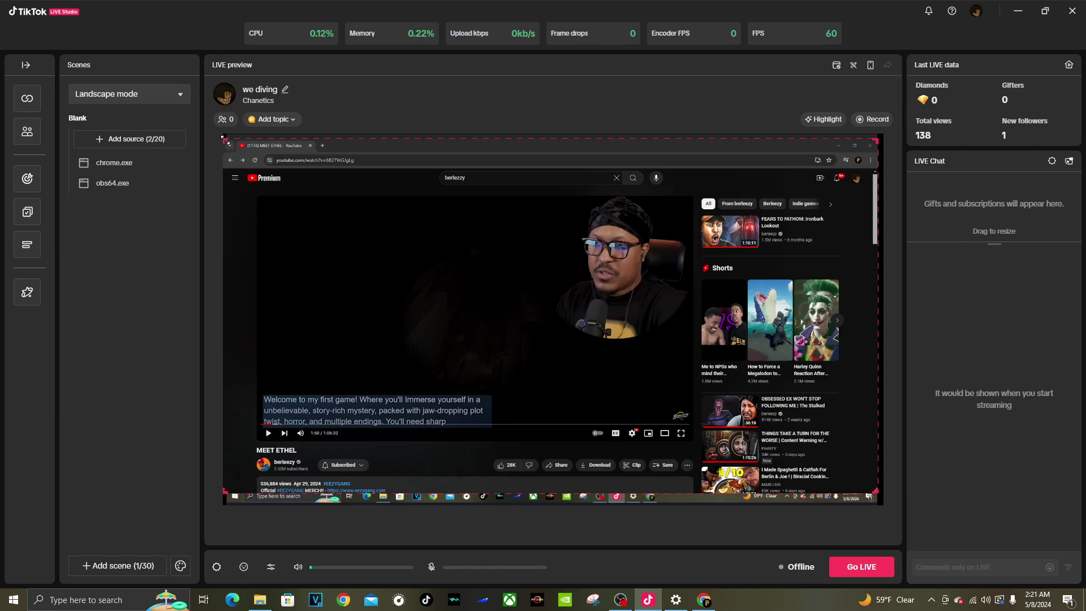
{"action": "left_click_drag", "start_coordinate": [225, 141], "coordinate": [260, 202]}
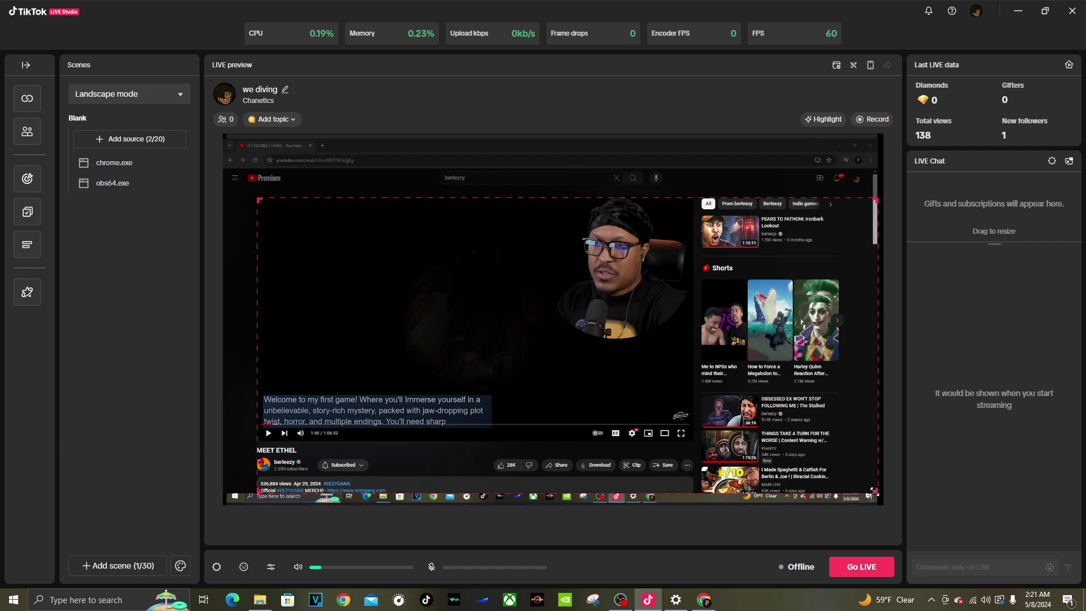
{"action": "left_click_drag", "start_coordinate": [879, 496], "coordinate": [700, 443]}
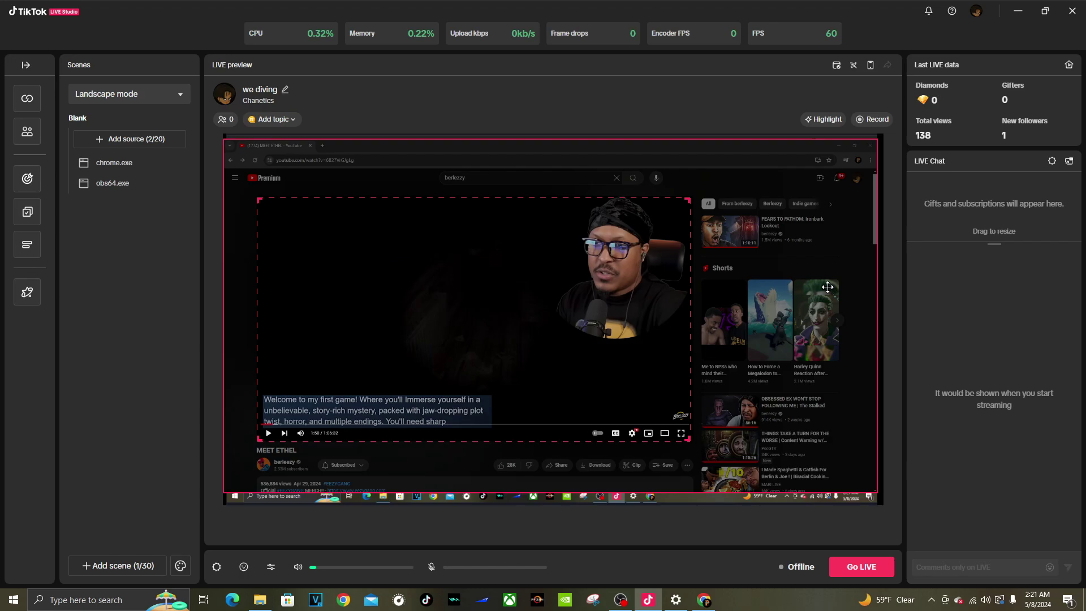
{"action": "left_click", "coordinate": [662, 272]}
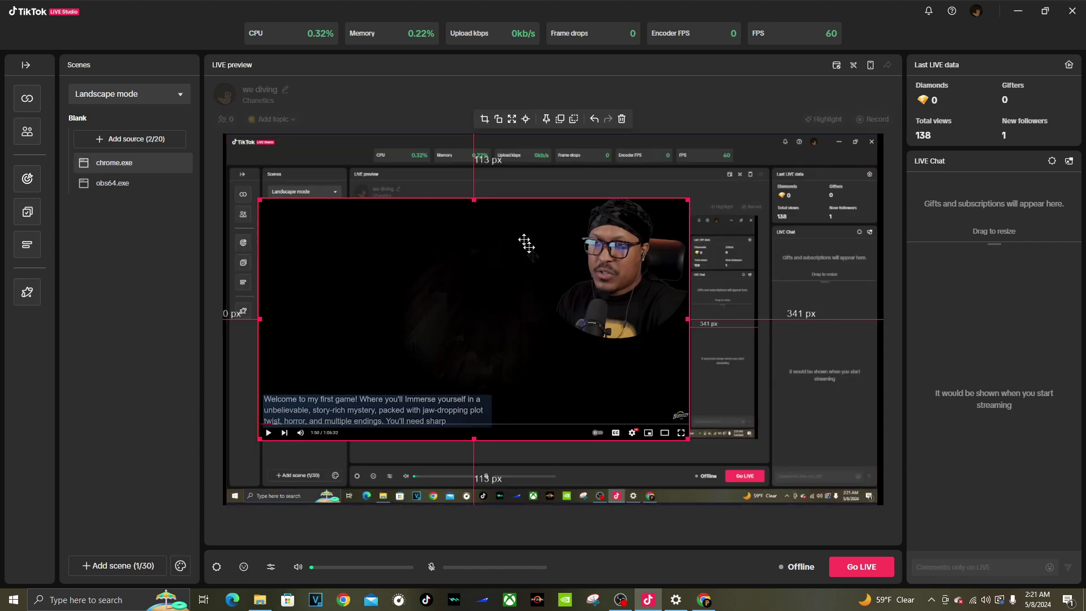
{"action": "left_click", "coordinate": [525, 119]}
{"action": "left_click", "coordinate": [512, 118]}
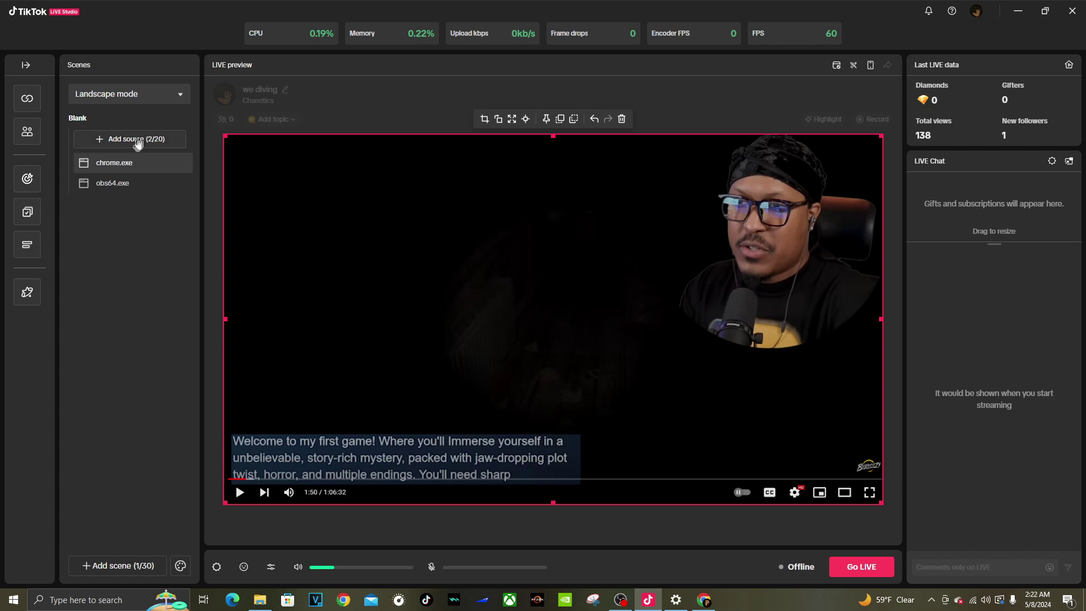
- Delete the obs64.exe source from the landscape scene
{"action": "left_click", "coordinate": [155, 165]}
{"action": "left_click", "coordinate": [474, 276]}
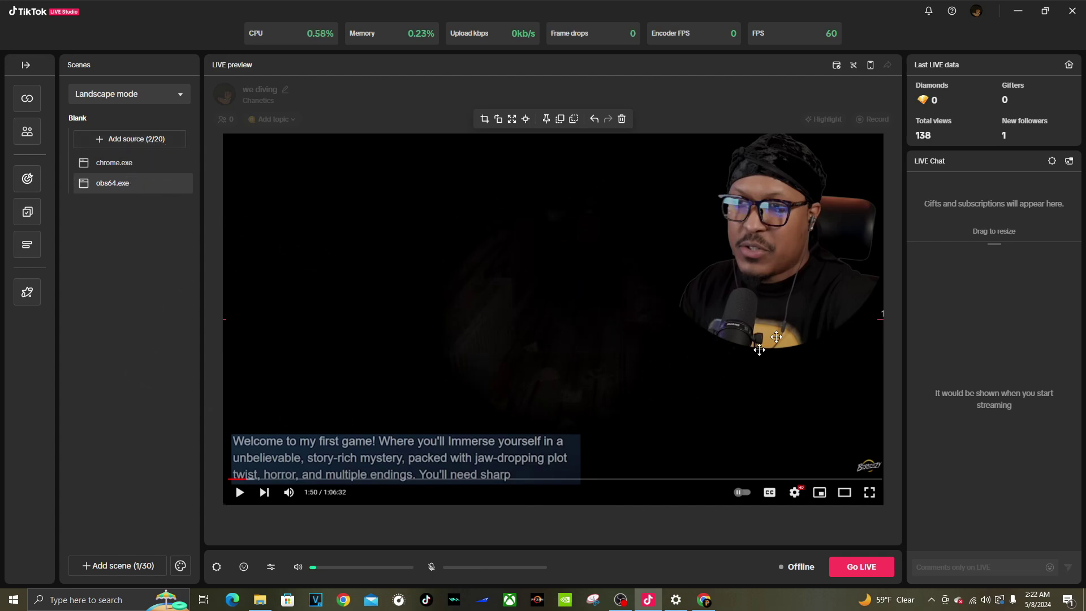
{"action": "left_click", "coordinate": [115, 165]}
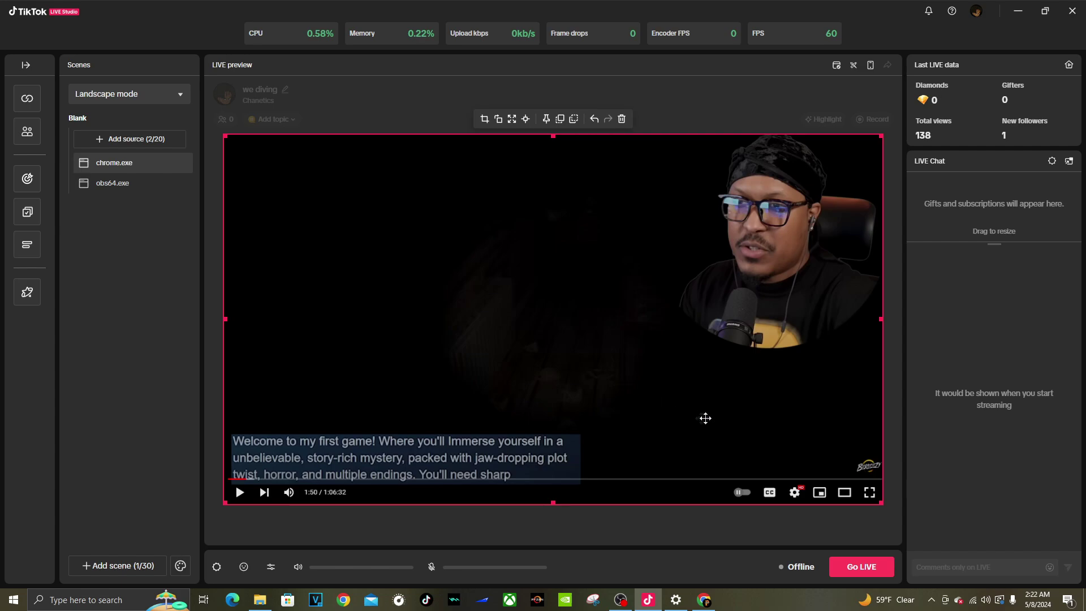
{"action": "right_click", "coordinate": [620, 329]}
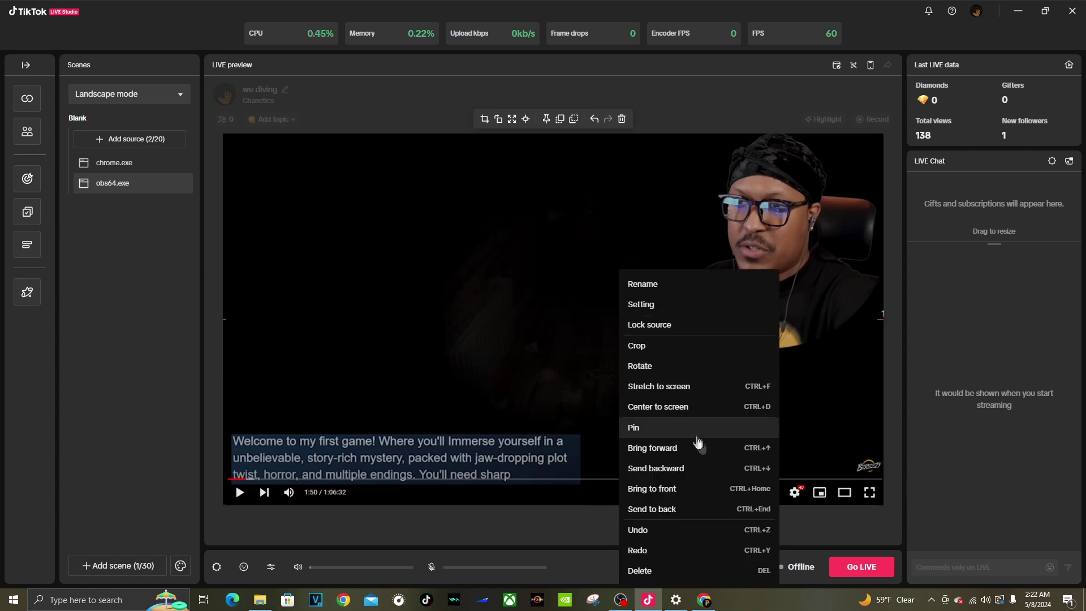
{"action": "left_click", "coordinate": [666, 571]}
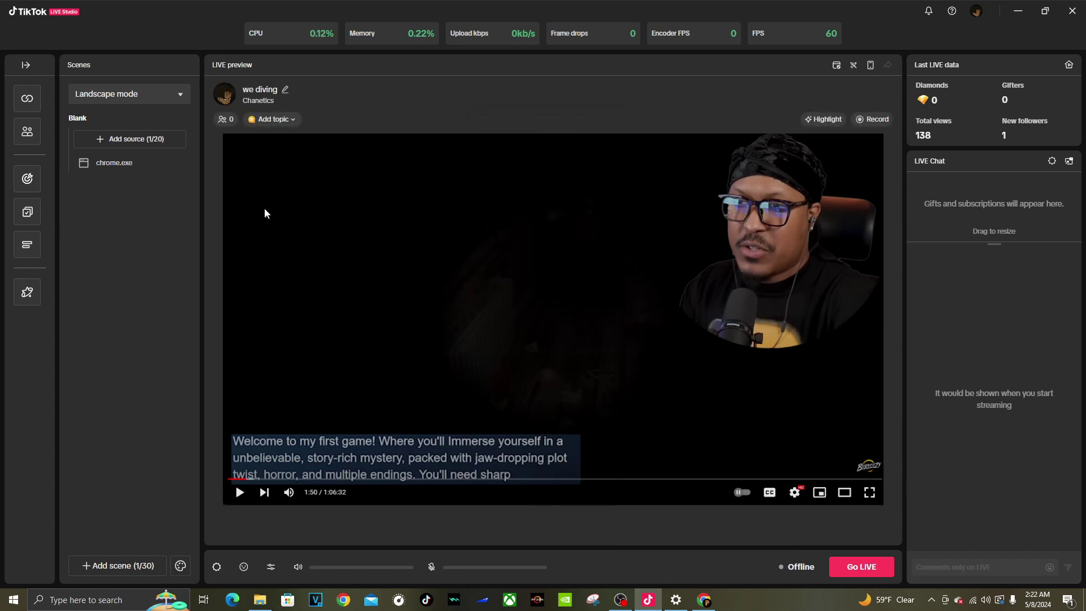
- Delete the chrome.exe source from the landscape scene
{"action": "left_click", "coordinate": [141, 165]}
{"action": "left_click", "coordinate": [448, 277]}
{"action": "right_click", "coordinate": [131, 164]}
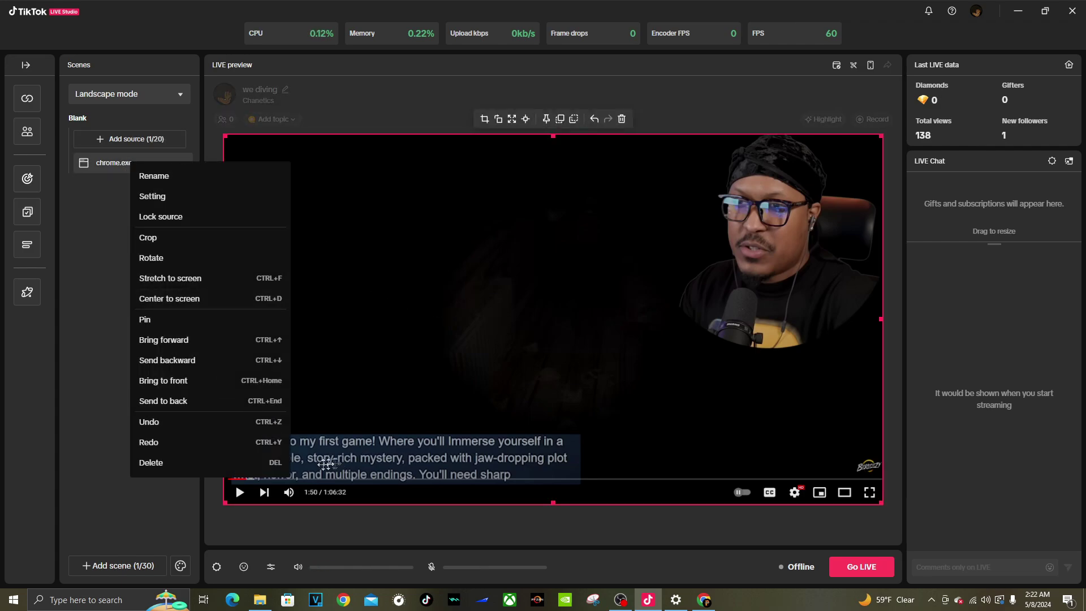
{"action": "left_click", "coordinate": [276, 463]}
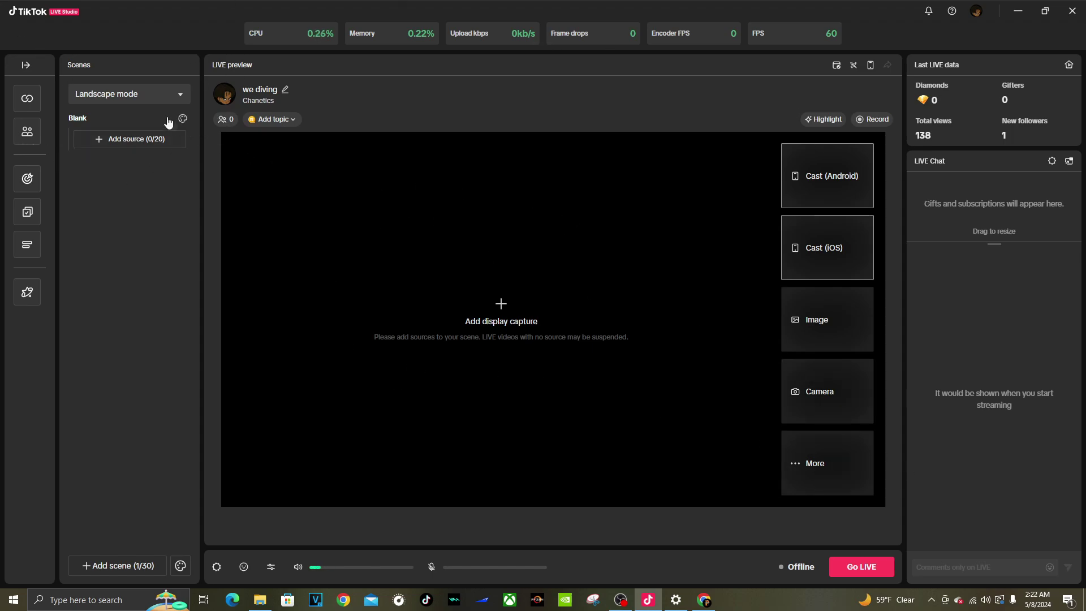
- Switch the scenes to Portrait mode and add a Window capture source for the obs64.exe OBS 30.1.2 window
{"action": "left_click", "coordinate": [166, 97]}
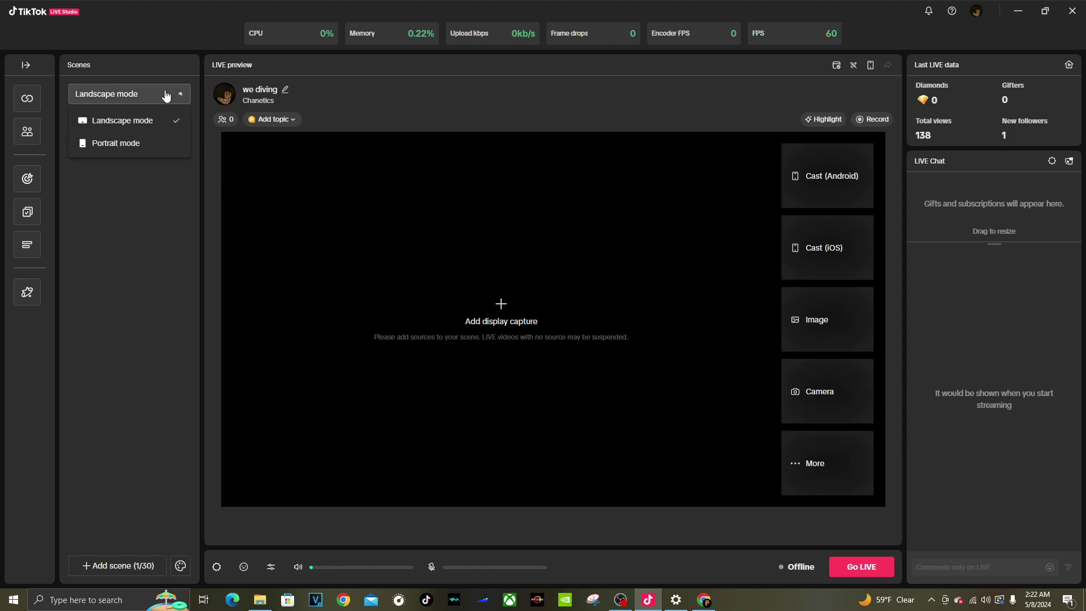
{"action": "left_click", "coordinate": [159, 143]}
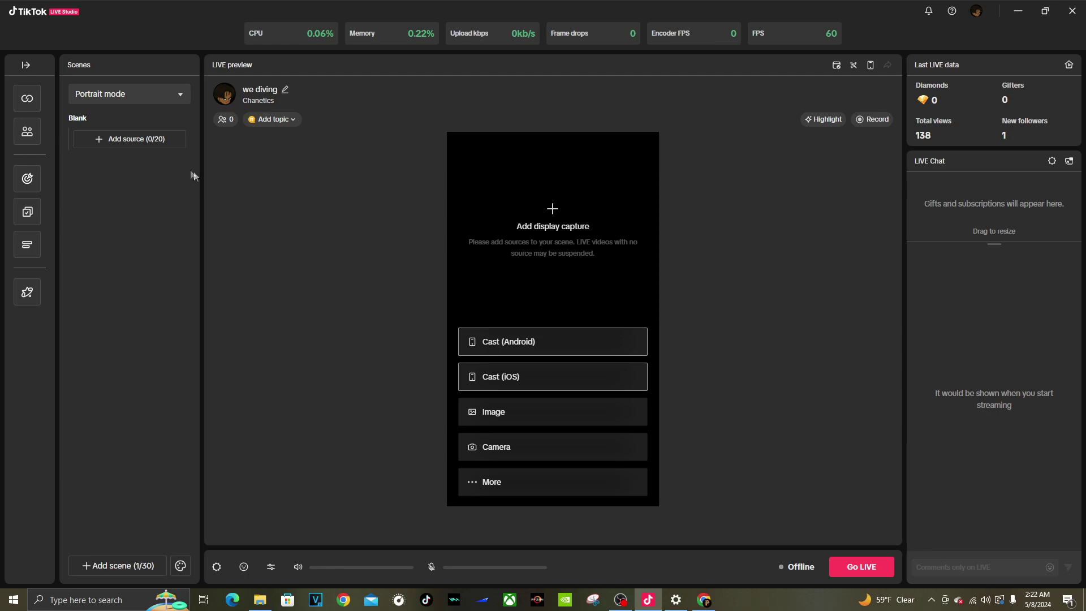
{"action": "left_click", "coordinate": [148, 140]}
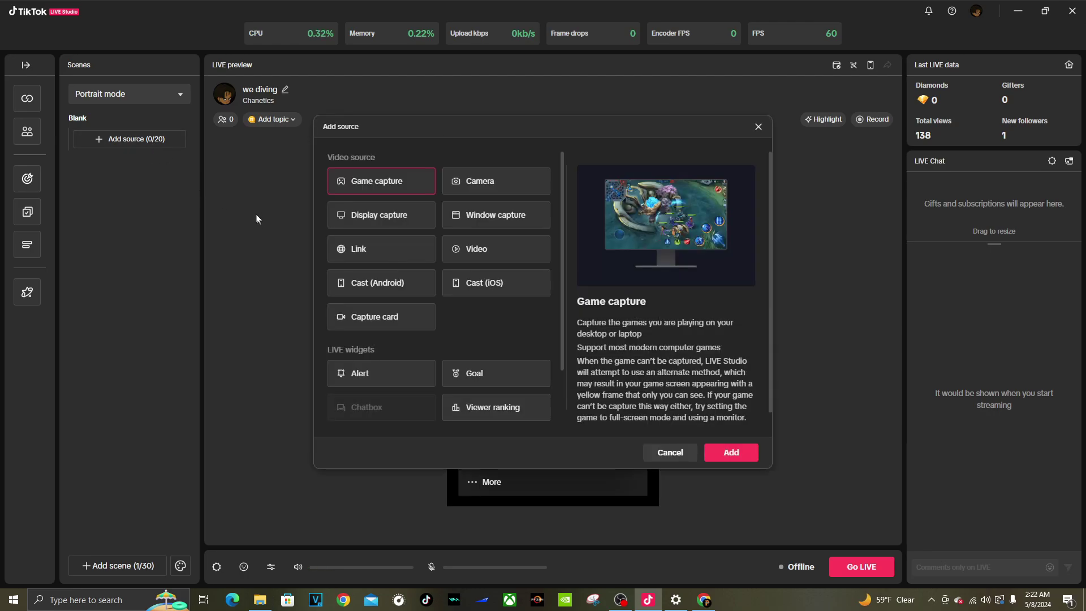
{"action": "left_click", "coordinate": [481, 224]}
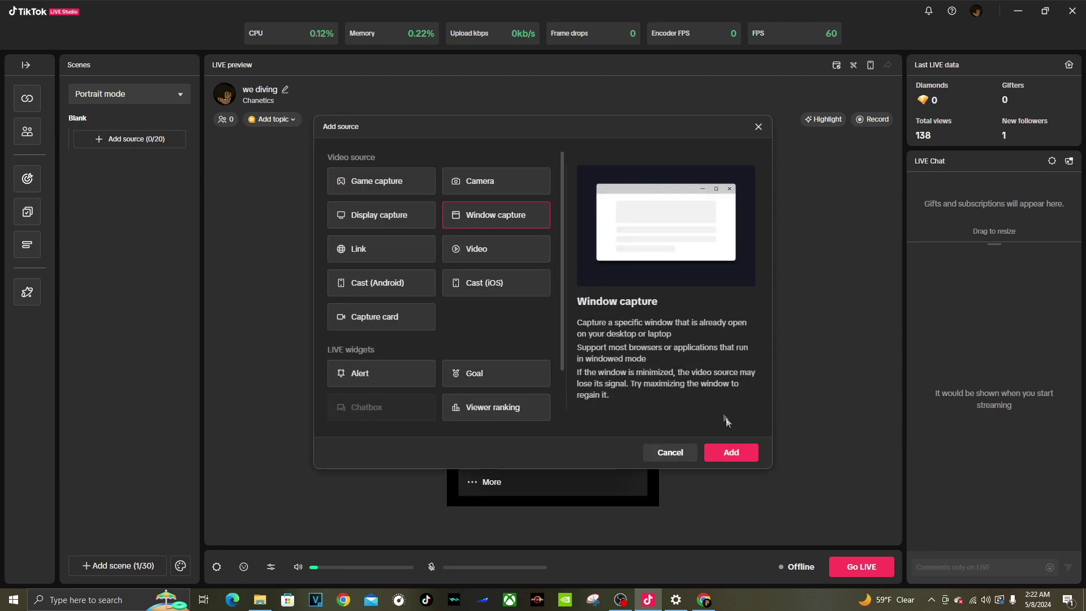
{"action": "left_click", "coordinate": [739, 456]}
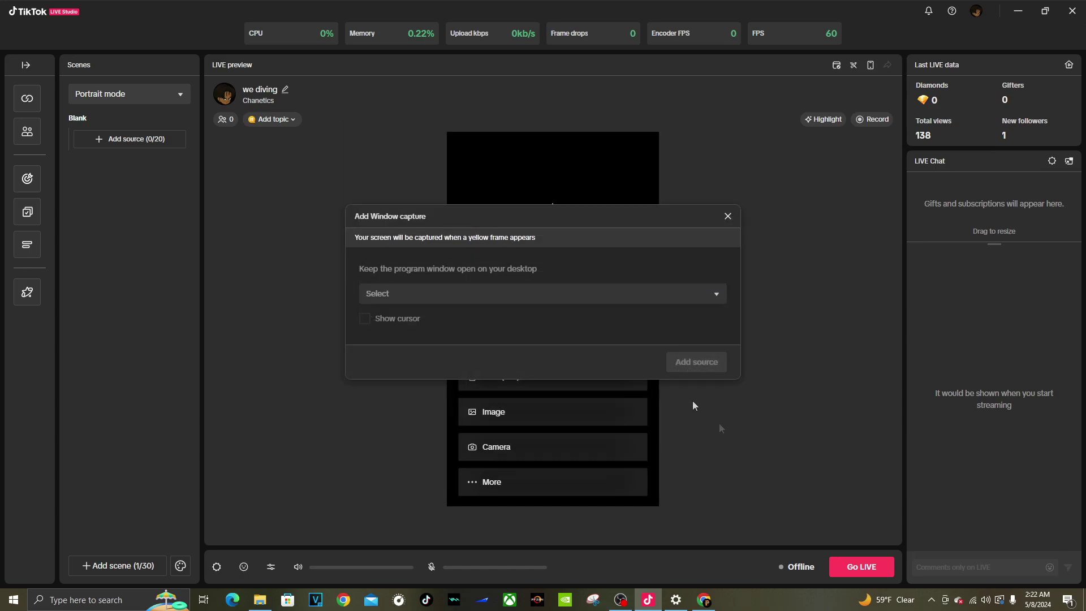
{"action": "left_click", "coordinate": [494, 294]}
{"action": "scroll", "coordinate": [493, 316], "scroll_direction": "down", "scroll_amount": 1}
{"action": "scroll", "coordinate": [494, 317], "scroll_direction": "down", "scroll_amount": 3}
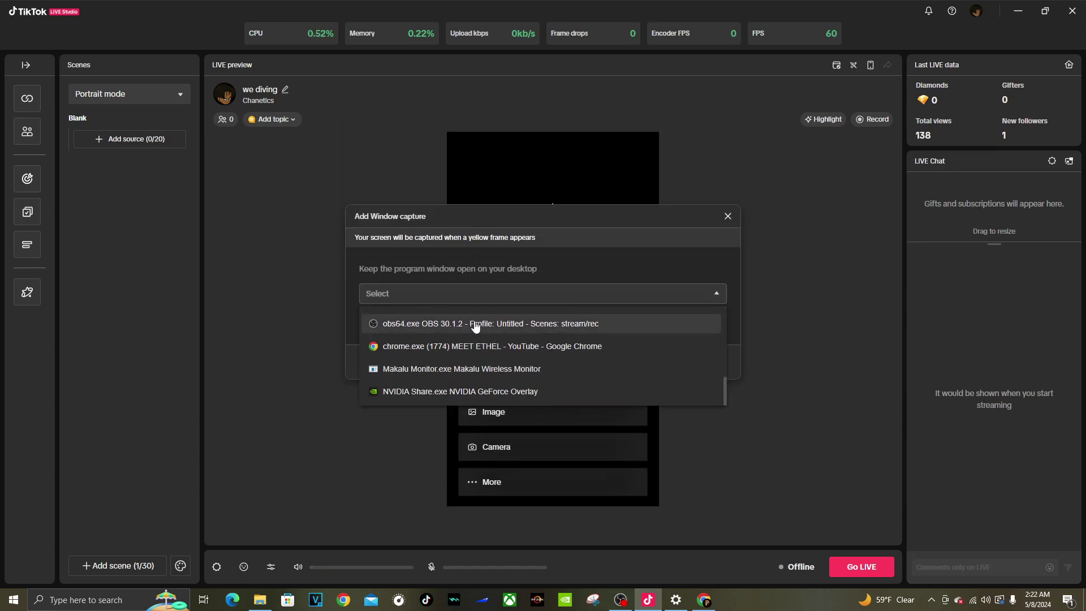
{"action": "left_click", "coordinate": [475, 325]}
{"action": "left_click", "coordinate": [697, 362]}
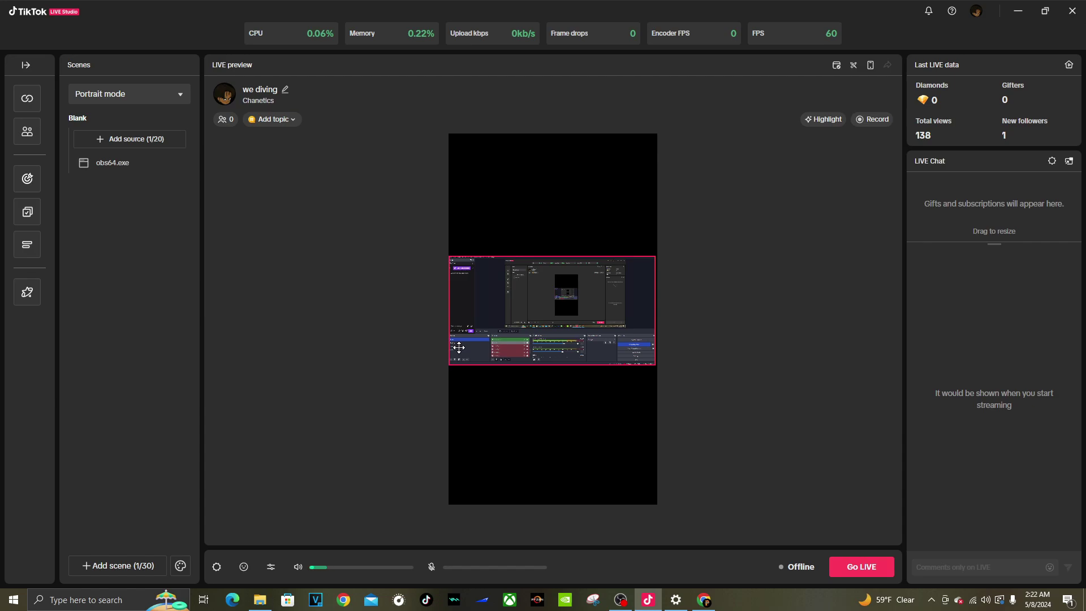
- Crop the obs64.exe capture to a small region right of its centre, leaving its source settings unchanged
{"action": "left_click", "coordinate": [542, 316]}
{"action": "left_click", "coordinate": [487, 181]}
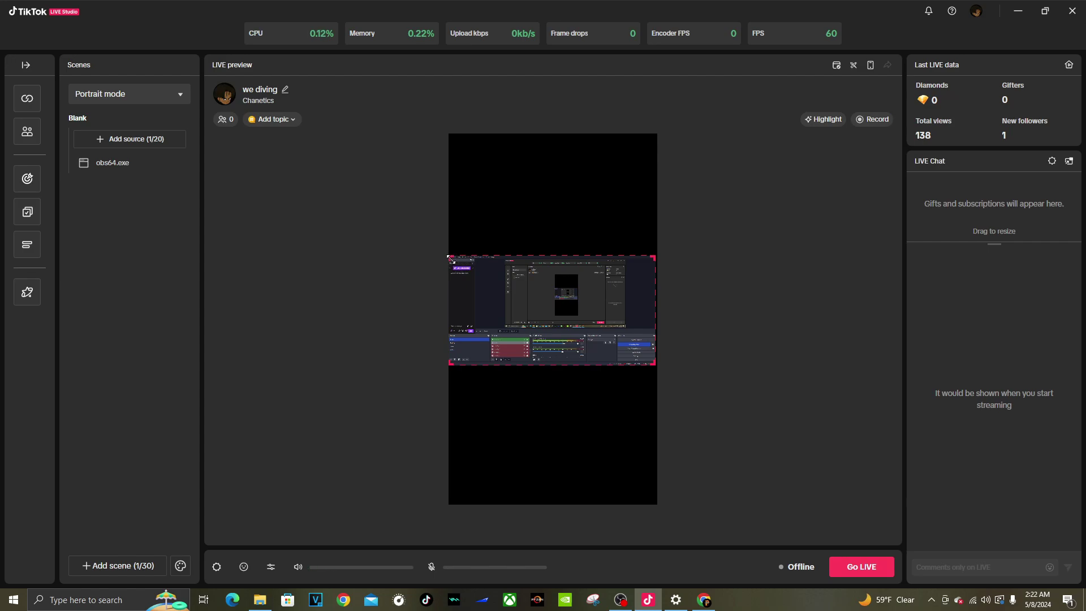
{"action": "left_click_drag", "start_coordinate": [452, 262], "coordinate": [556, 296]}
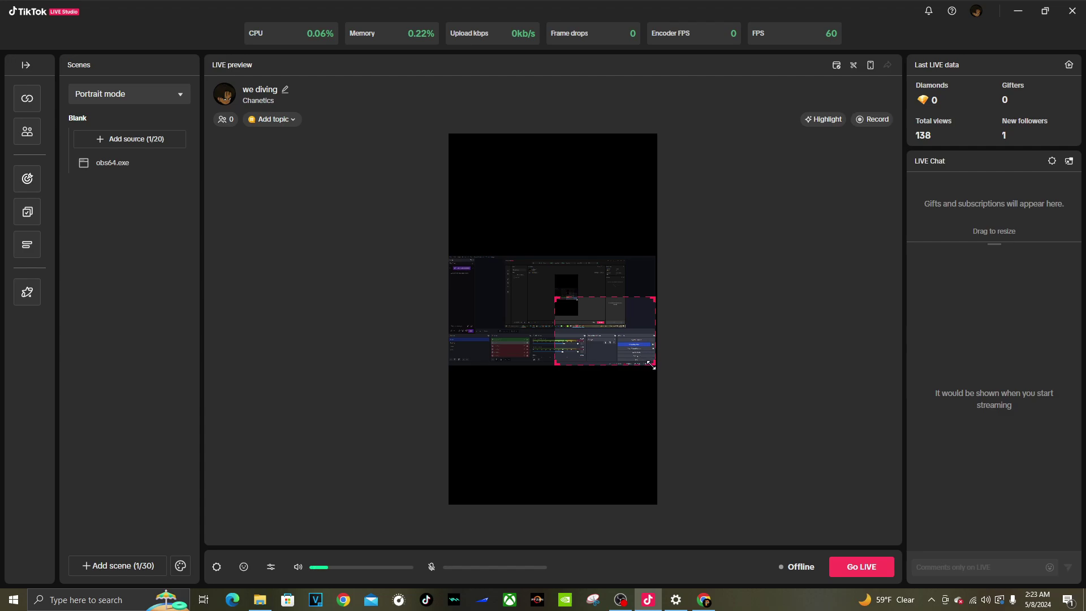
{"action": "left_click_drag", "start_coordinate": [655, 363], "coordinate": [609, 324]}
{"action": "double_click", "coordinate": [557, 298]}
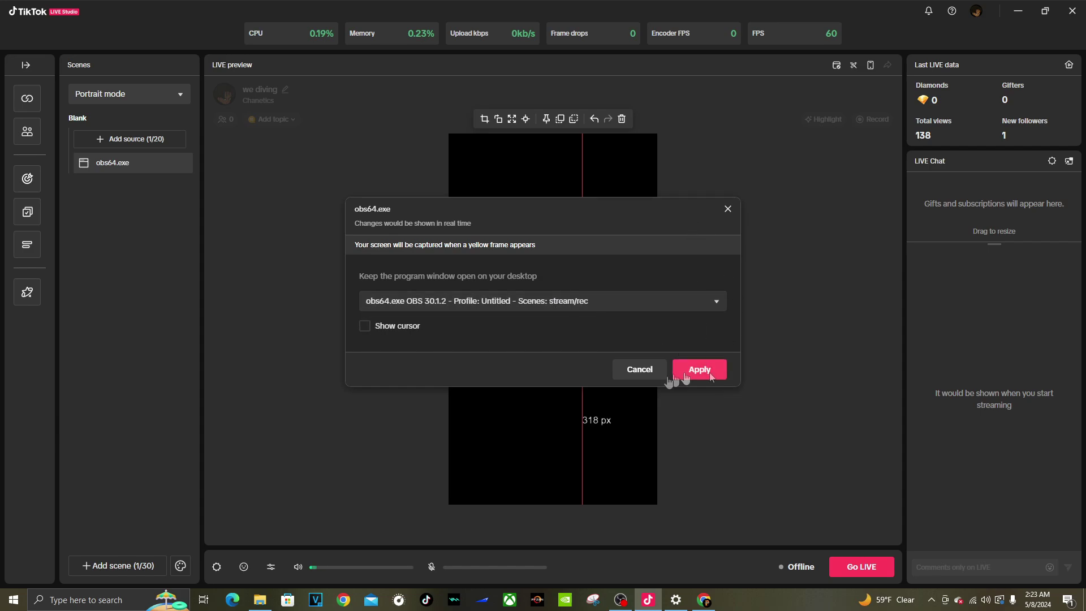
{"action": "left_click", "coordinate": [727, 209]}
- Stretch the cropped obs64.exe capture to the canvas width and move it to the top of the portrait canvas
{"action": "left_click", "coordinate": [583, 305]}
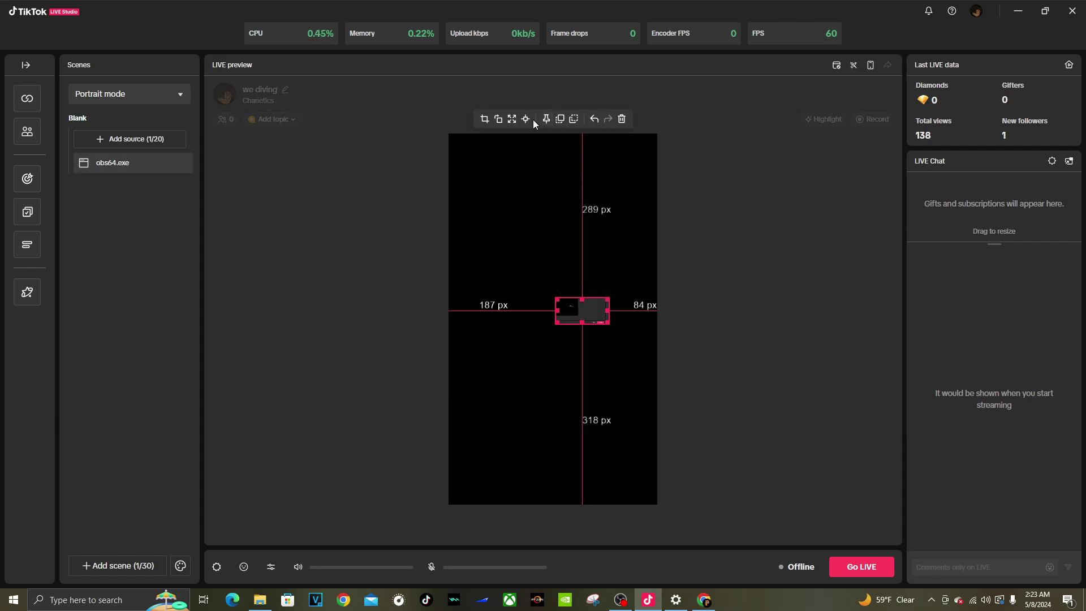
{"action": "left_click", "coordinate": [512, 118]}
{"action": "left_click_drag", "start_coordinate": [565, 358], "coordinate": [567, 232]}
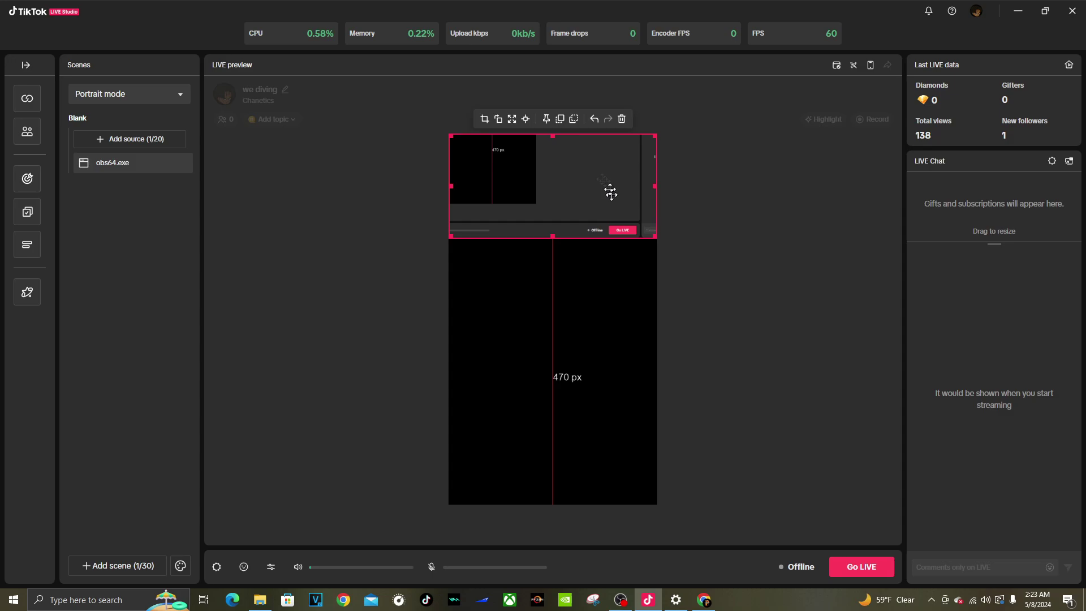
{"action": "left_click", "coordinate": [253, 219]}
- Add a second Window capture source to the portrait scene for the chrome.exe "MEET ETHEL - YouTube" window
{"action": "left_click", "coordinate": [133, 139]}
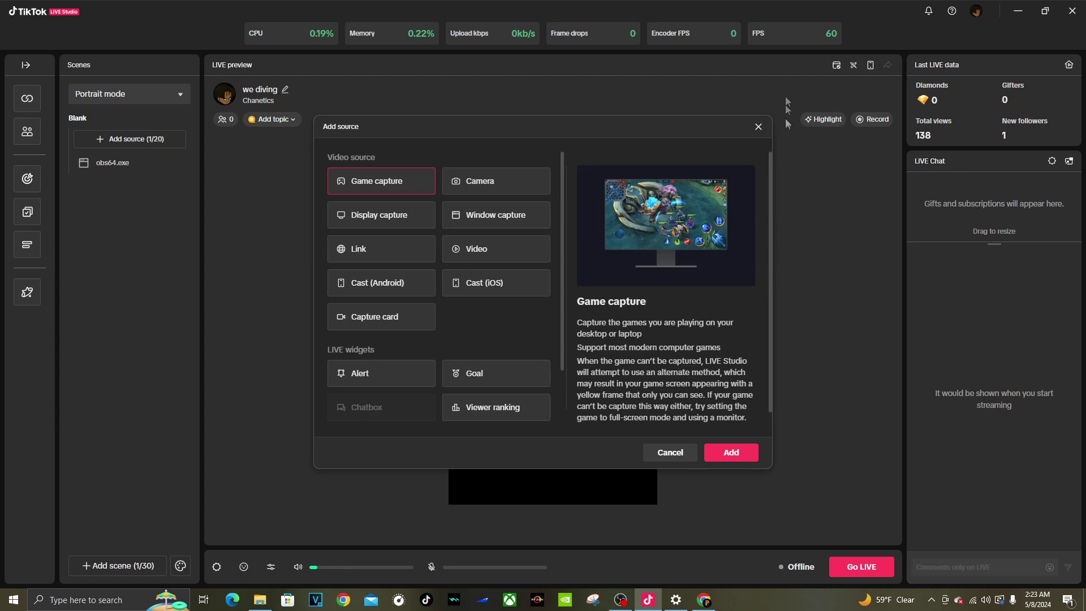
{"action": "left_click", "coordinate": [759, 126]}
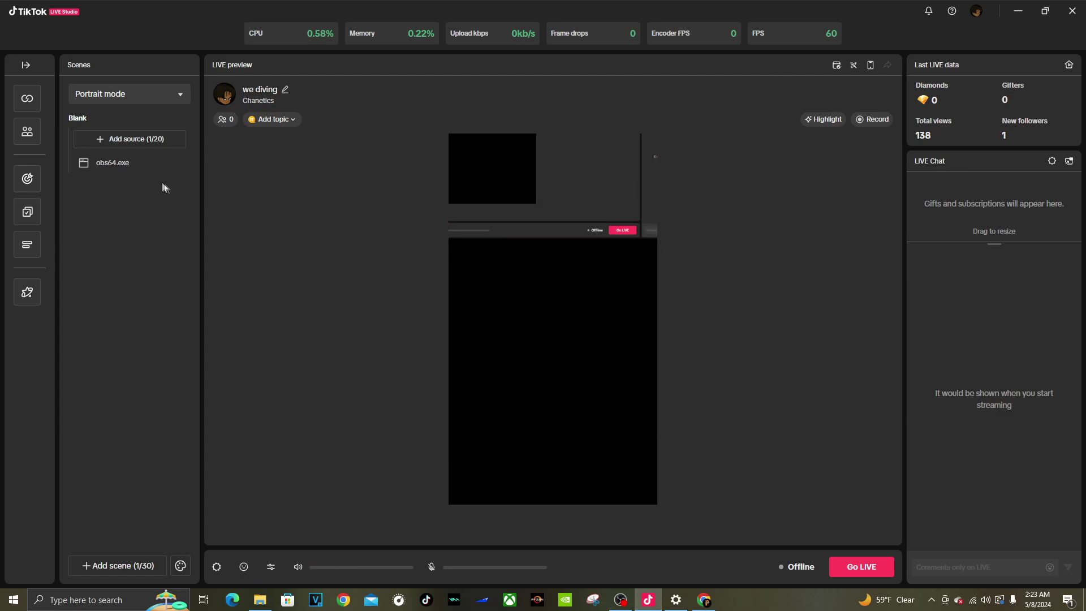
{"action": "left_click", "coordinate": [169, 140]}
{"action": "left_click", "coordinate": [496, 215]}
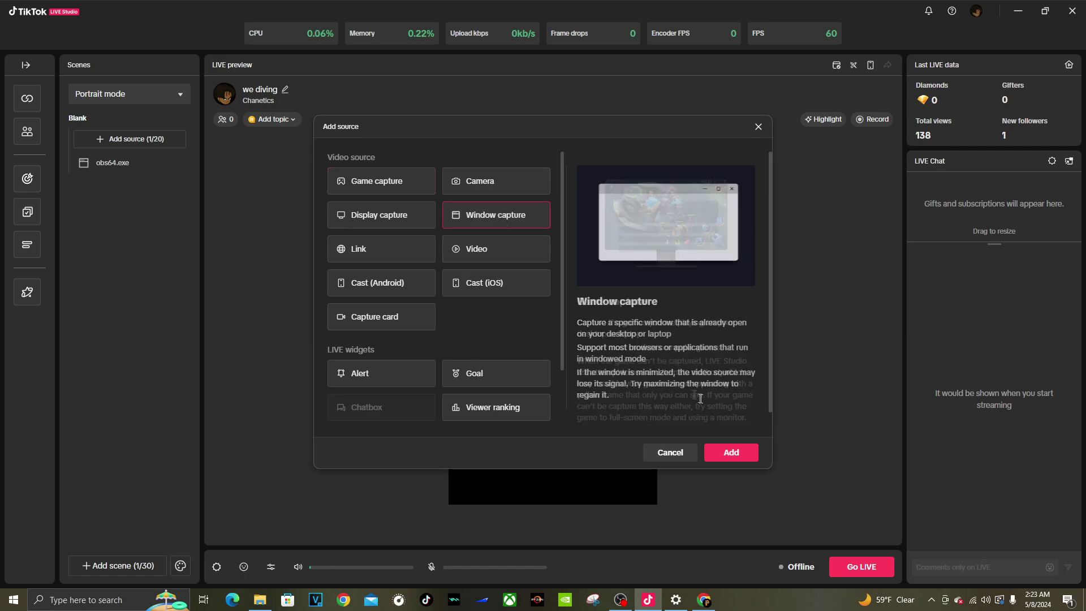
{"action": "left_click", "coordinate": [731, 452]}
{"action": "left_click", "coordinate": [432, 292]}
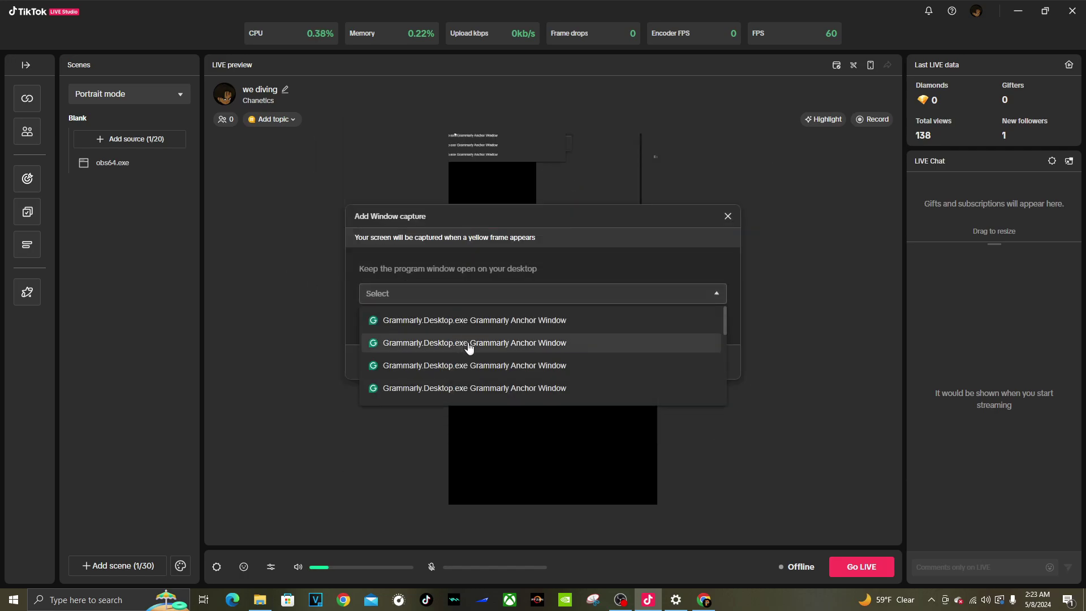
{"action": "left_click", "coordinate": [487, 365]}
{"action": "left_click", "coordinate": [696, 362]}
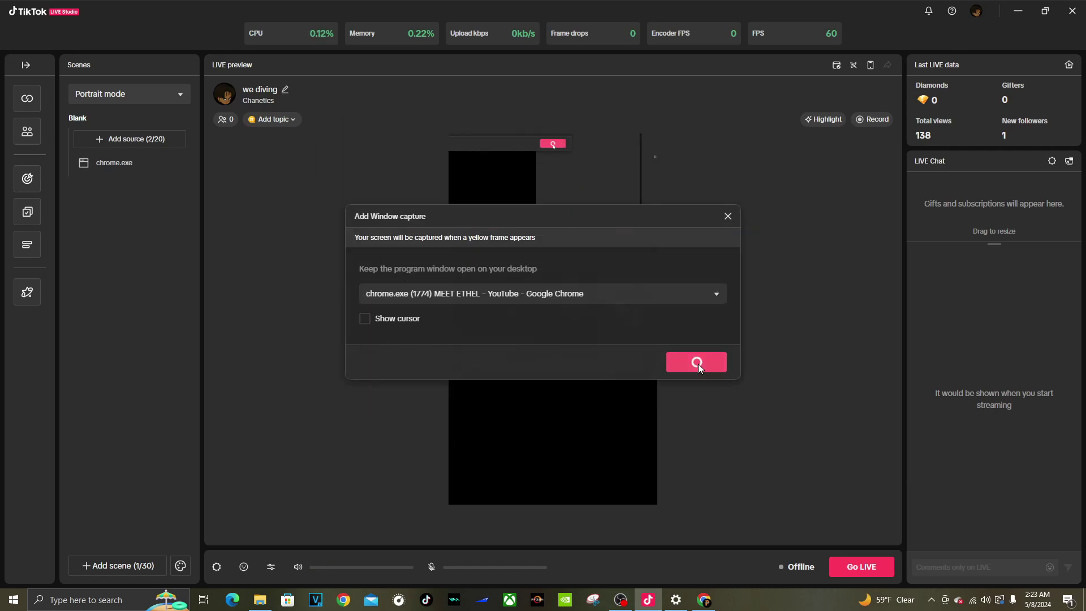
- Move the chrome.exe capture to the lower-left area of the portrait canvas, leaving its source settings unchanged
{"action": "left_click_drag", "start_coordinate": [570, 327], "coordinate": [597, 370]}
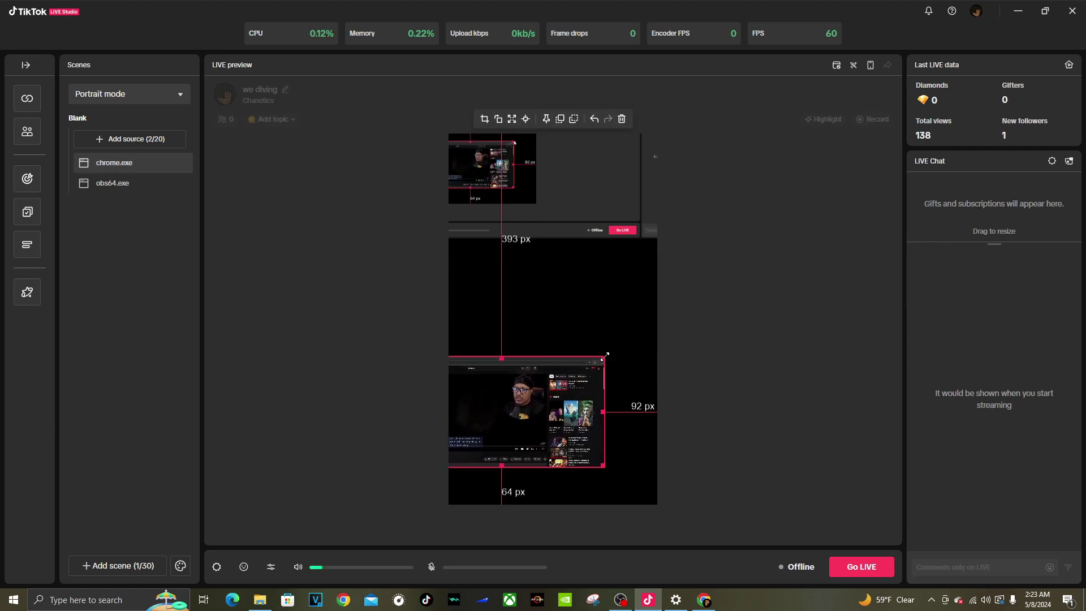
{"action": "double_click", "coordinate": [604, 357]}
{"action": "left_click", "coordinate": [721, 211]}
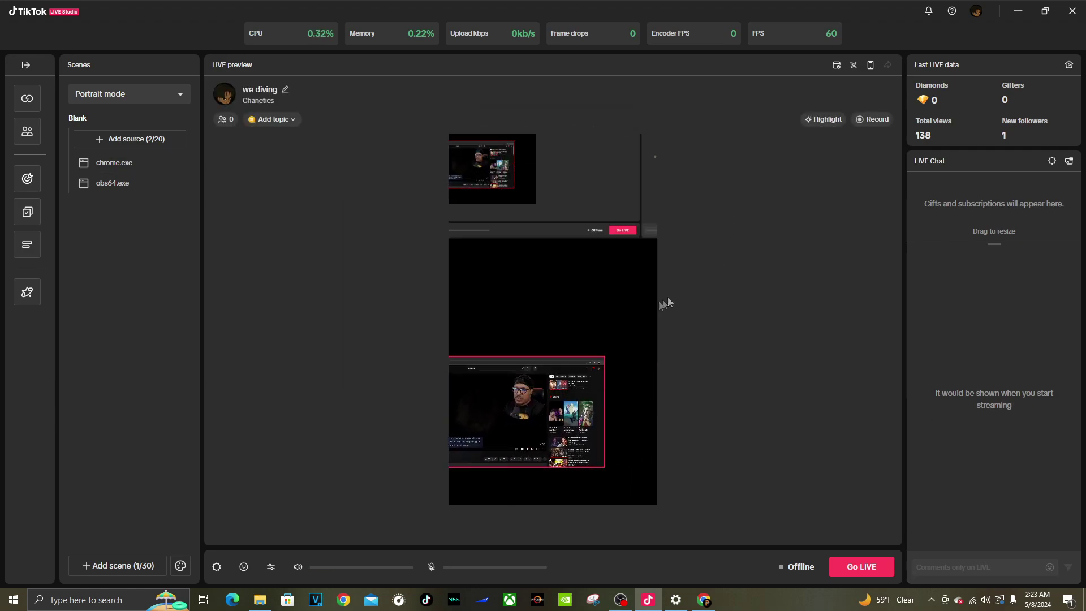
{"action": "left_click", "coordinate": [601, 360]}
{"action": "double_click", "coordinate": [604, 361]}
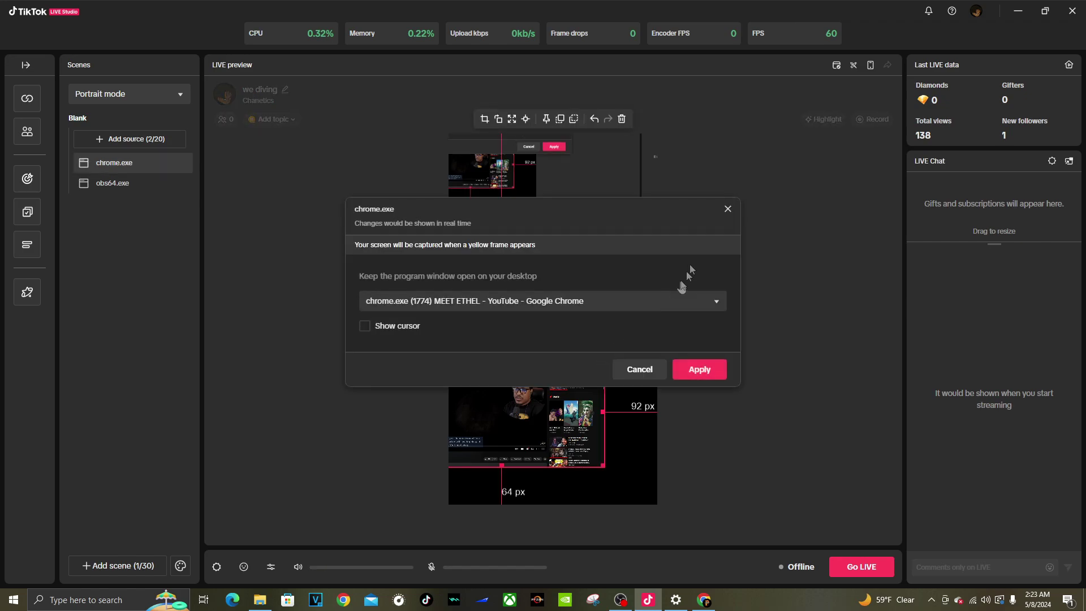
{"action": "left_click", "coordinate": [720, 209]}
{"action": "double_click", "coordinate": [596, 360]}
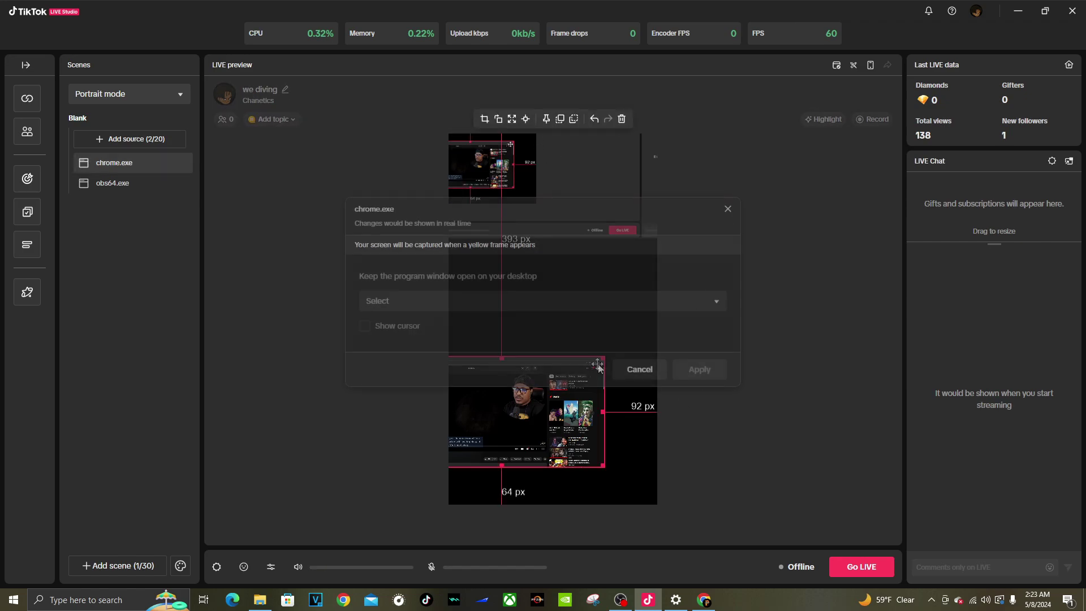
{"action": "left_click", "coordinate": [728, 209]}
{"action": "double_click", "coordinate": [606, 359]}
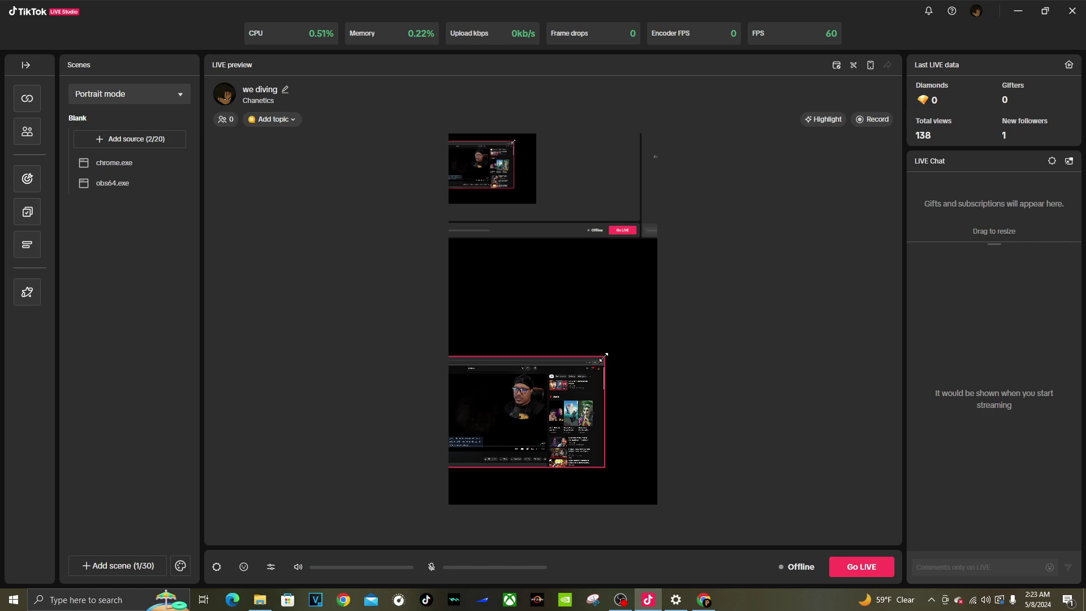
{"action": "left_click", "coordinate": [727, 208]}
- Try enlarging the chrome.exe capture past the canvas edges, and reset it to fit the canvas width, centred on the screen
{"action": "left_click_drag", "start_coordinate": [604, 357], "coordinate": [814, 214]}
{"action": "left_click_drag", "start_coordinate": [591, 308], "coordinate": [477, 342]}
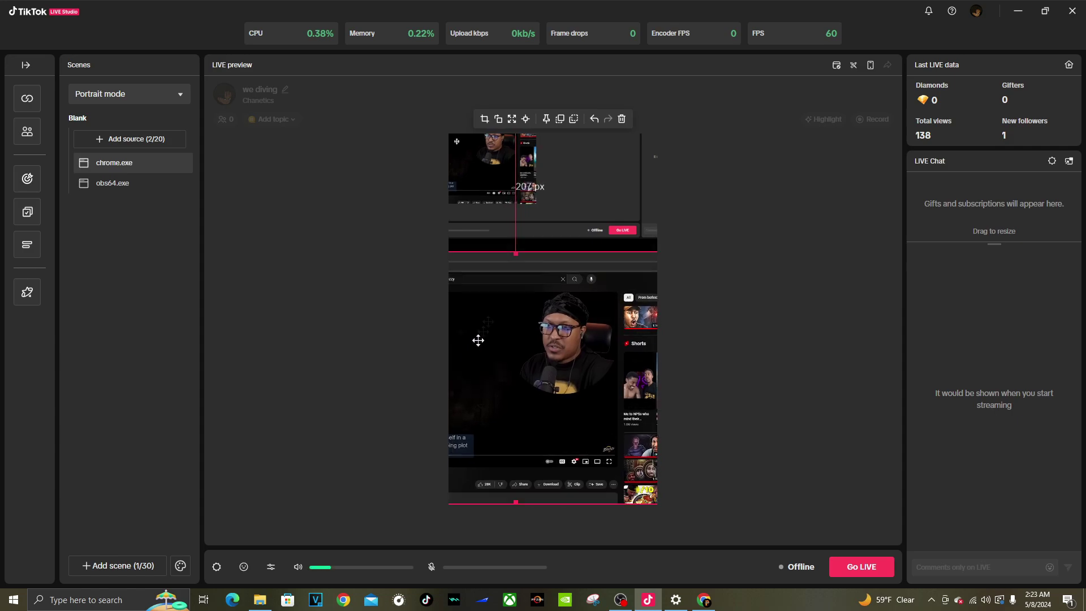
{"action": "left_click", "coordinate": [524, 120]}
{"action": "left_click", "coordinate": [514, 119]}
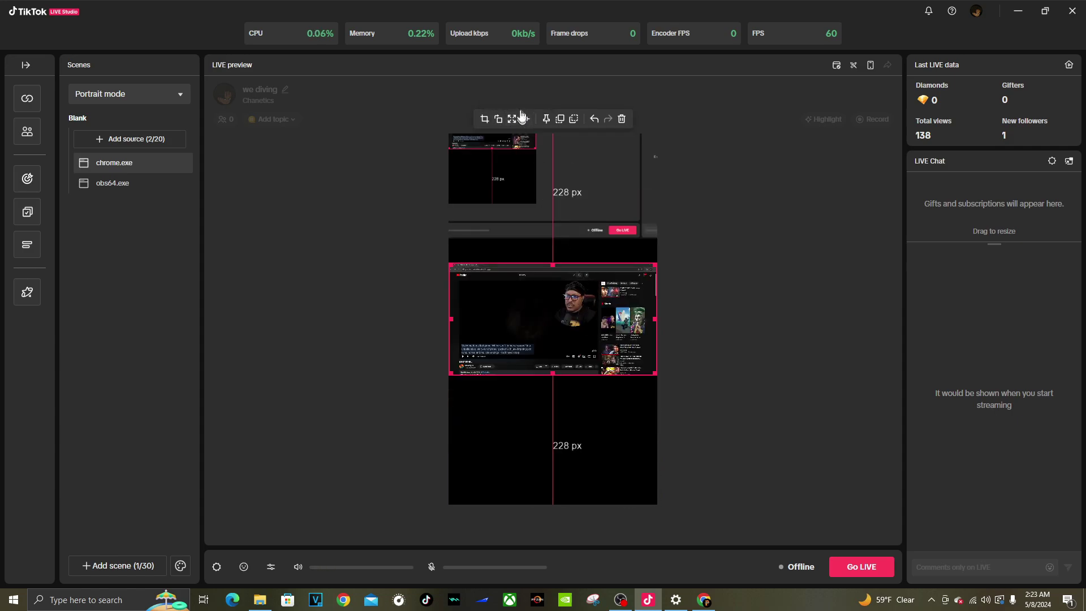
- Enlarge the chrome.exe capture beyond the canvas width and place its upper edge about 254 px below the top of the portrait canvas
{"action": "left_click_drag", "start_coordinate": [650, 288], "coordinate": [589, 352]}
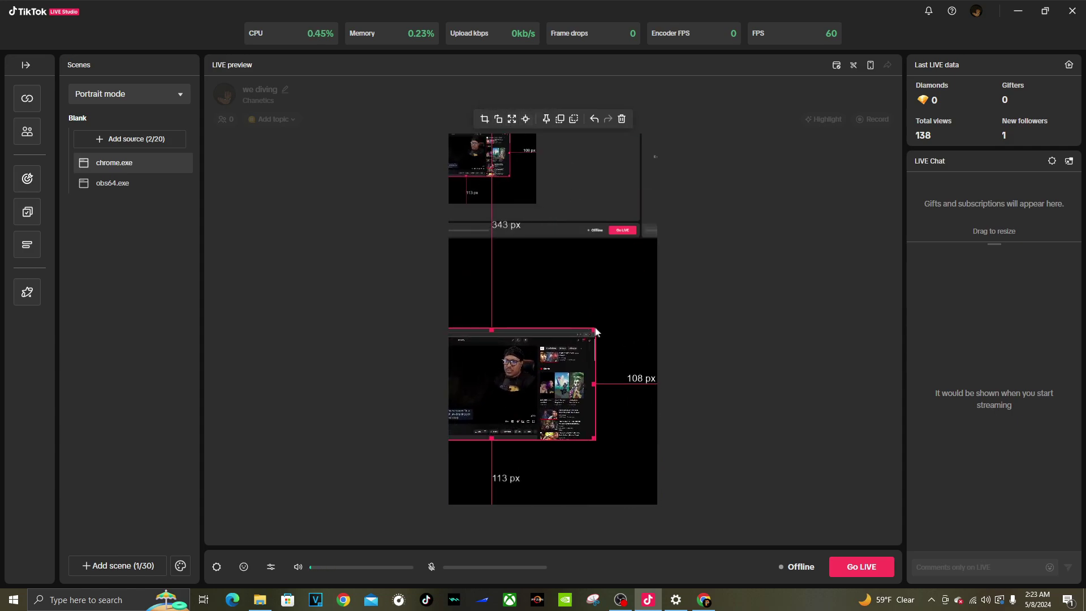
{"action": "left_click_drag", "start_coordinate": [595, 328], "coordinate": [775, 164]}
{"action": "left_click_drag", "start_coordinate": [604, 275], "coordinate": [475, 340]}
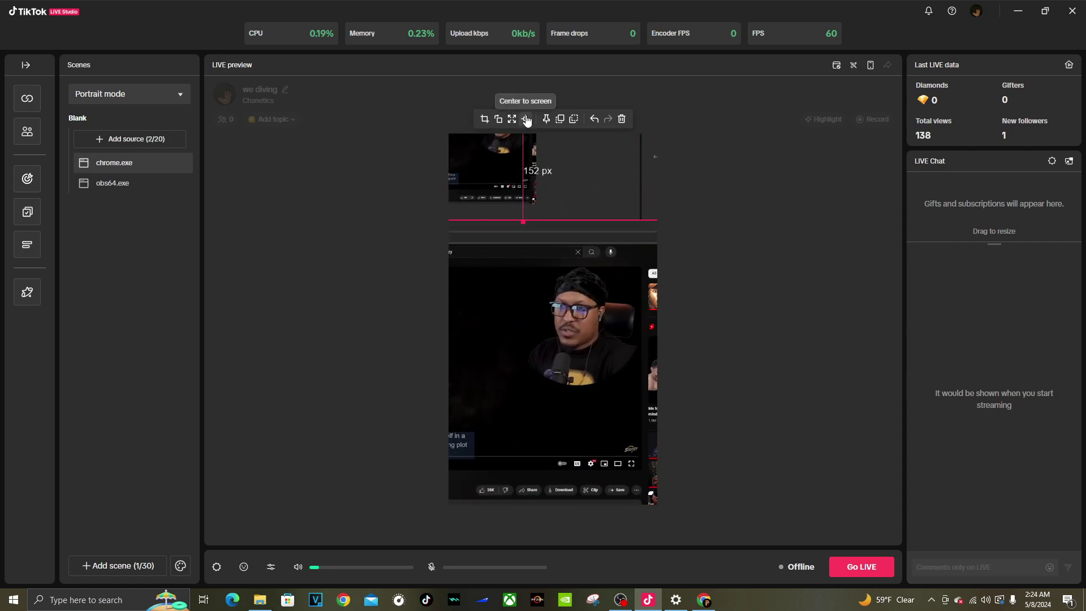
{"action": "left_click_drag", "start_coordinate": [532, 194], "coordinate": [536, 213]}
{"action": "left_click_drag", "start_coordinate": [567, 370], "coordinate": [606, 407]}
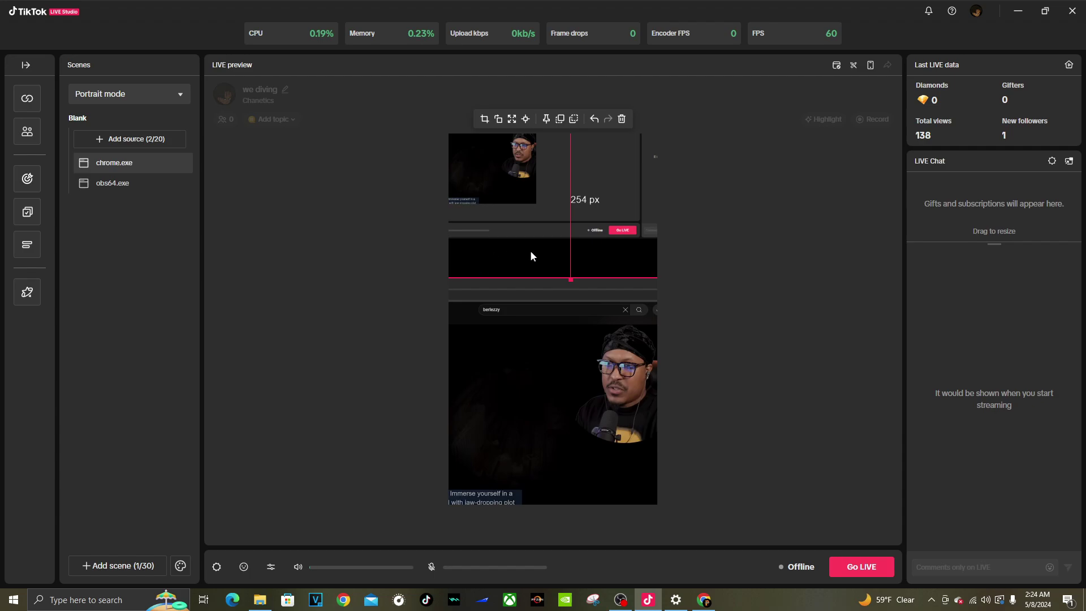